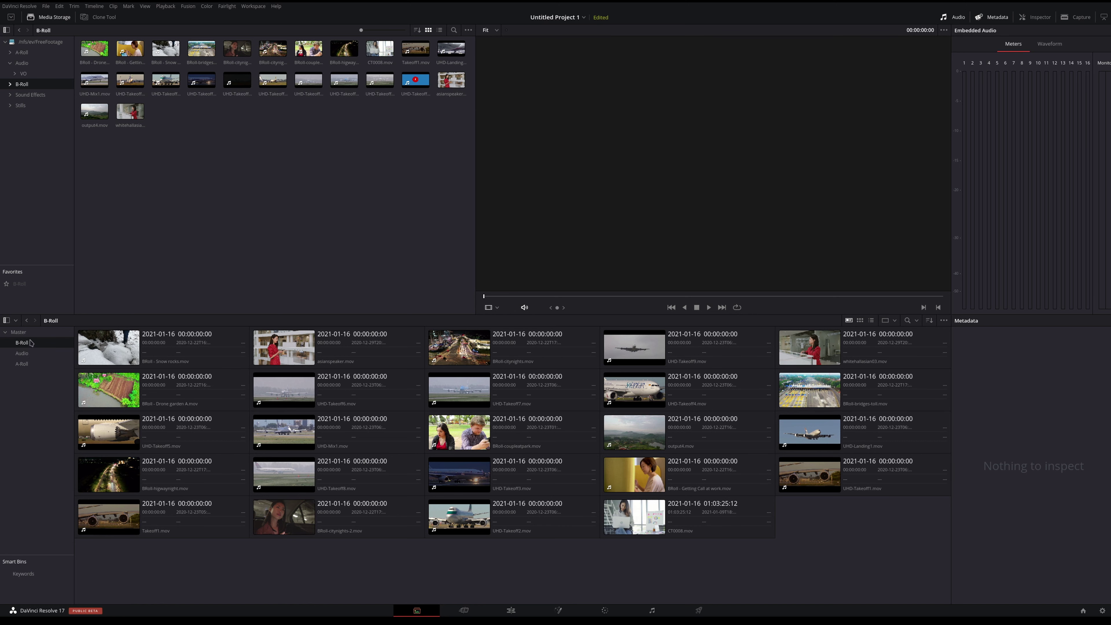
# Browse the Audio, A-Roll and B-Roll bins, finishing on the B-Roll clips
pyautogui.click(22, 354)
pyautogui.click(24, 365)
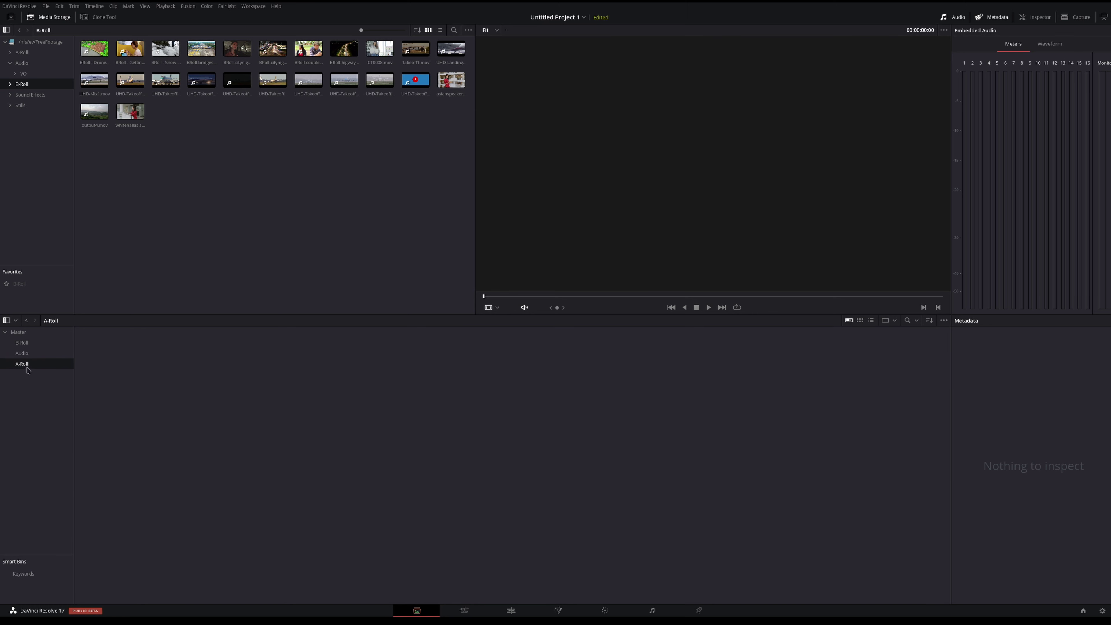
pyautogui.click(22, 343)
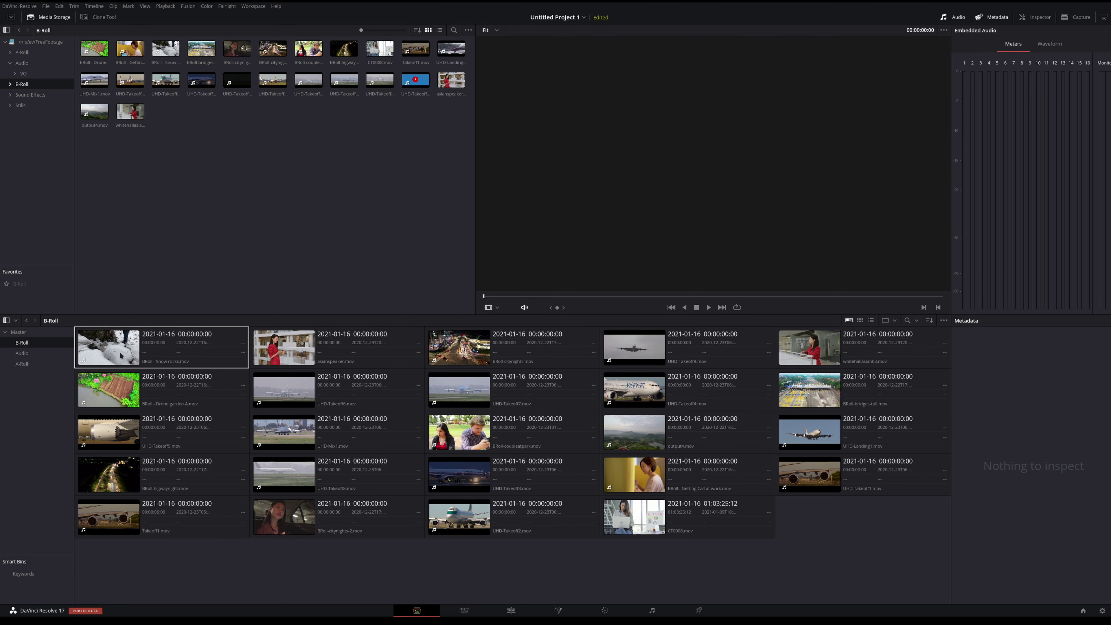
pyautogui.click(23, 354)
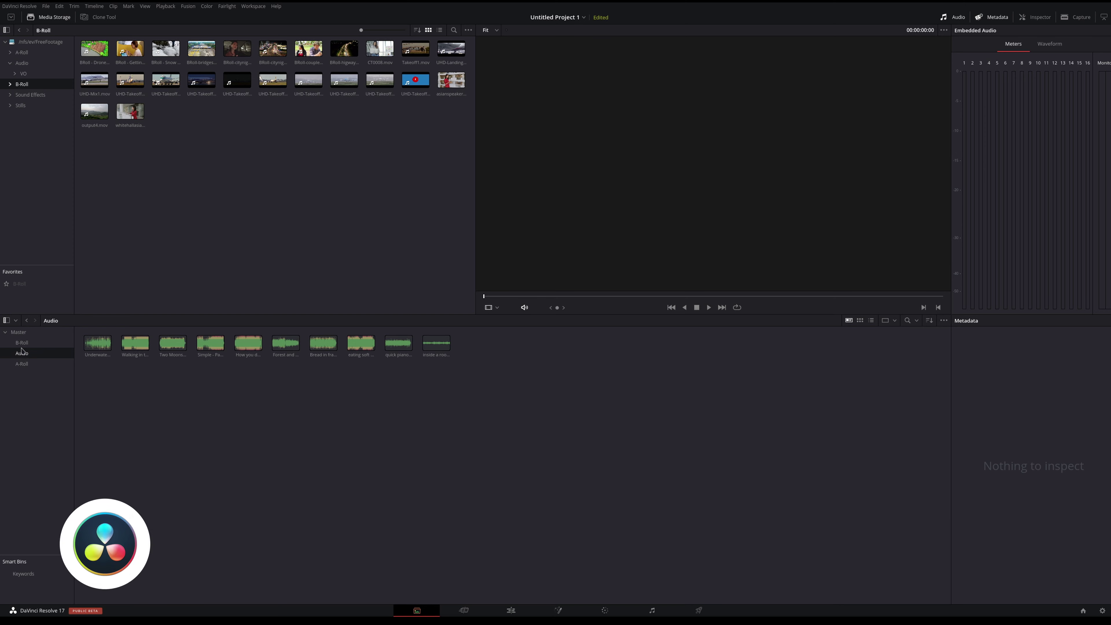
pyautogui.click(22, 344)
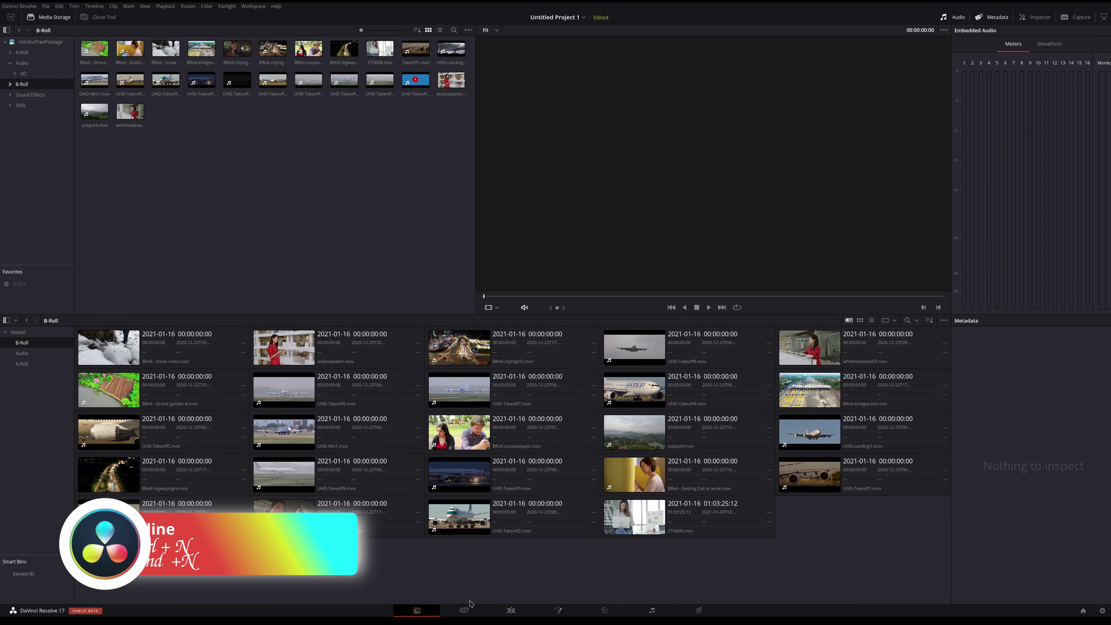
# On the Edit page, create an empty new timeline, Timeline 1
pyautogui.click(511, 610)
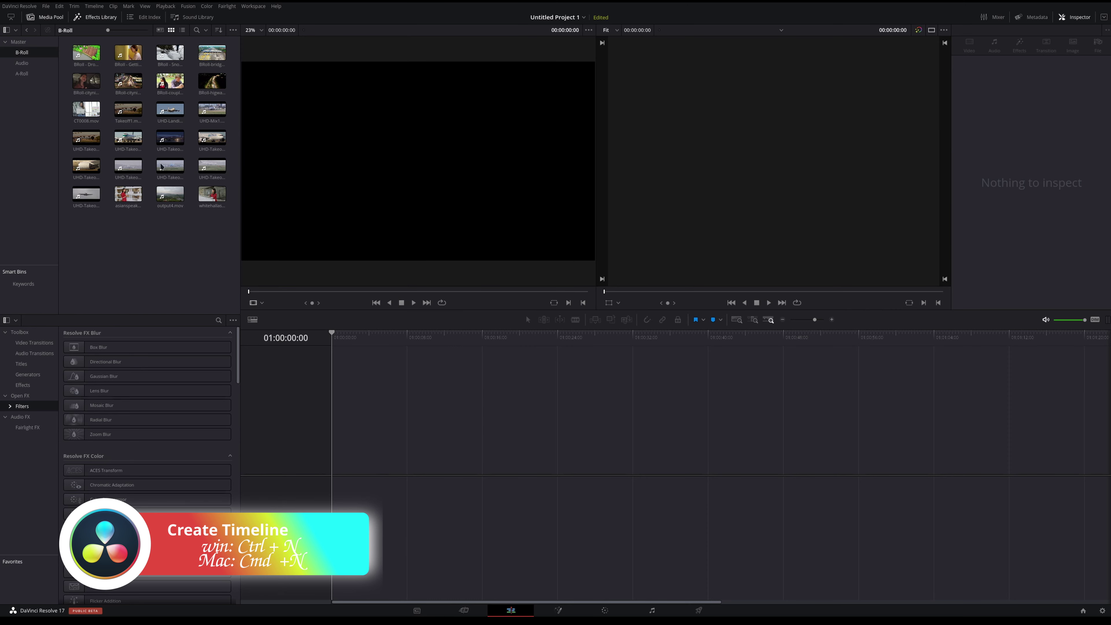
pyautogui.click(46, 6)
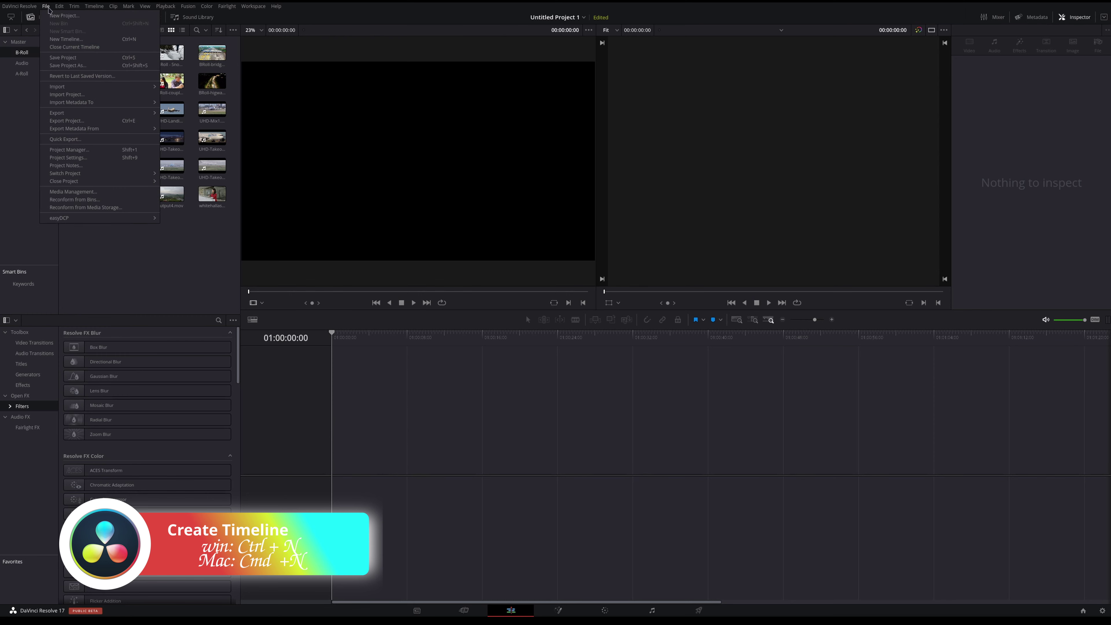
pyautogui.click(58, 41)
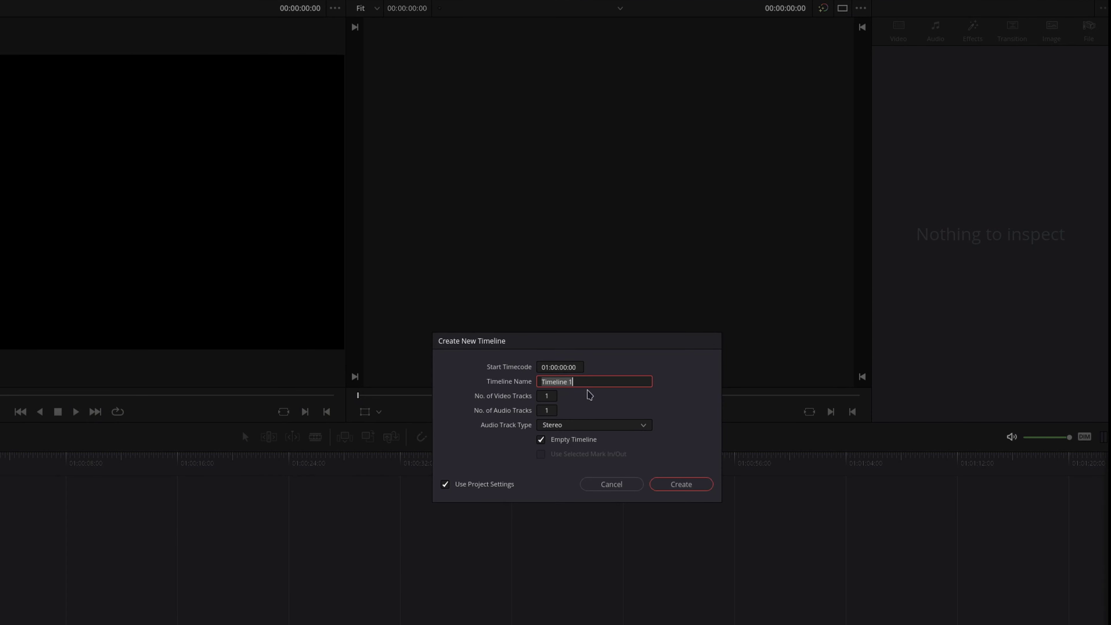
pyautogui.click(669, 485)
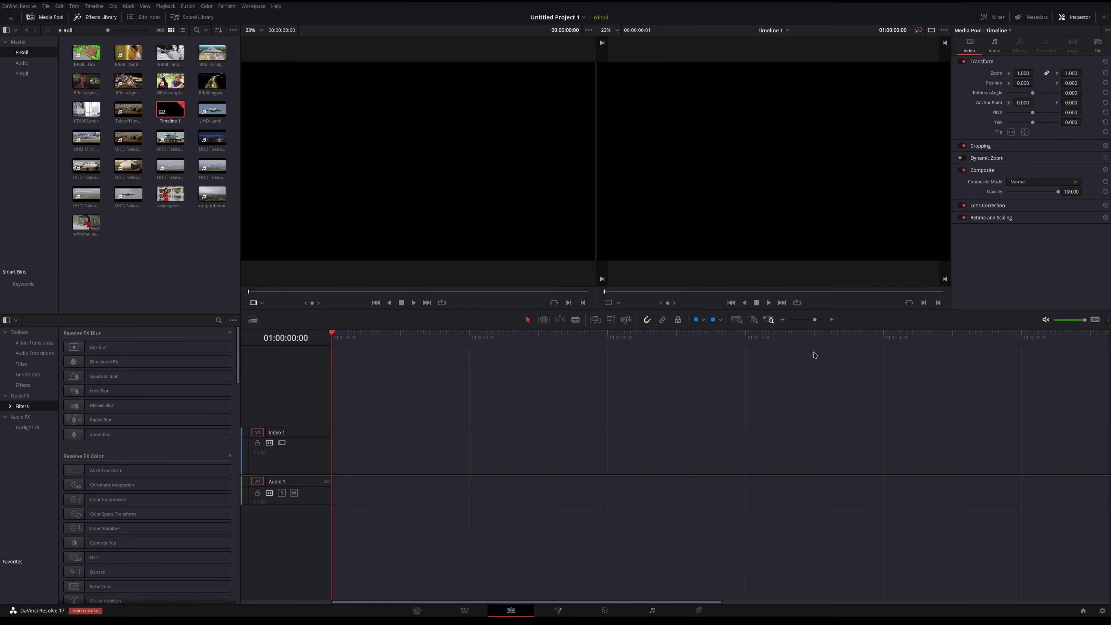
# Start a second new timeline named 'Lesson 13 Speed Ramps'
pyautogui.click(46, 6)
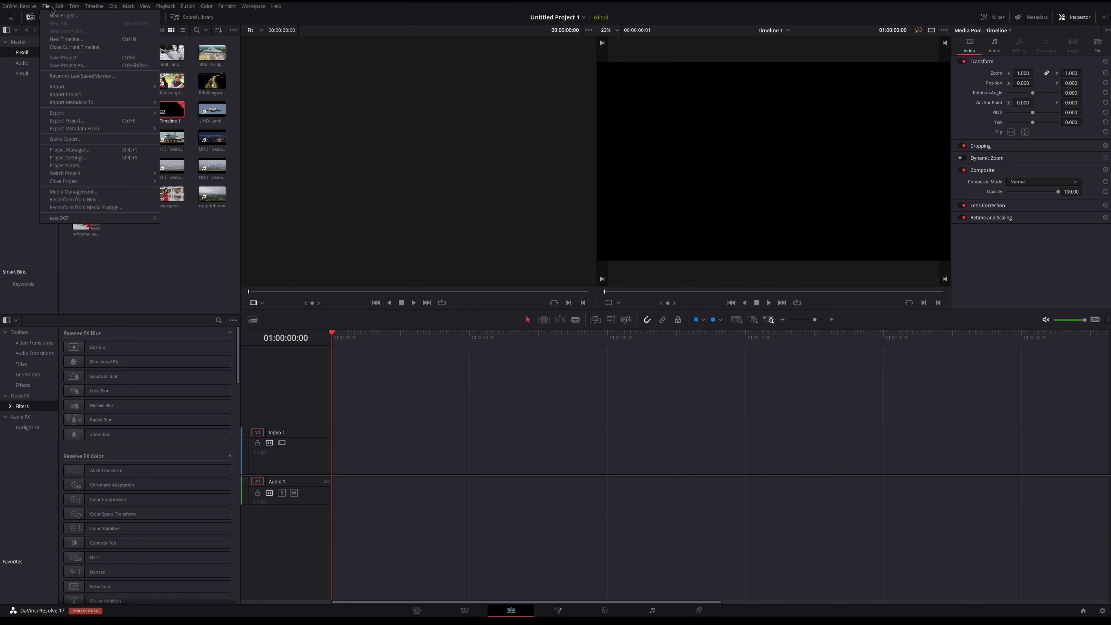
pyautogui.click(61, 40)
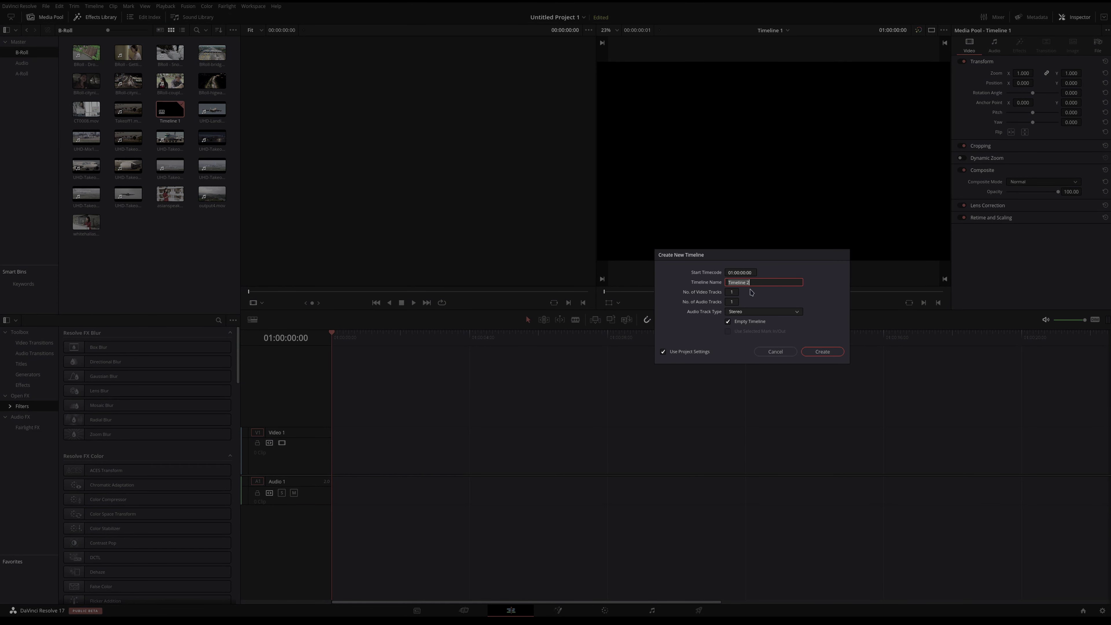
pyautogui.write('Lesson 13 Speed Ramps')
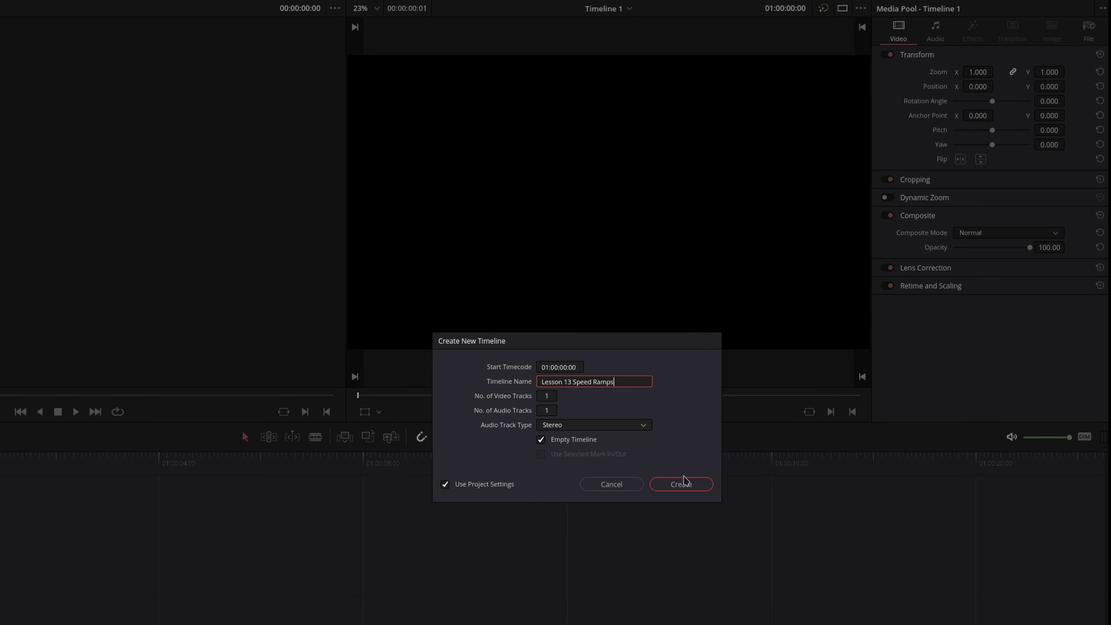
# Create Lesson 13 Speed Ramps and move both timelines from B-Roll into the Master bin
pyautogui.click(678, 483)
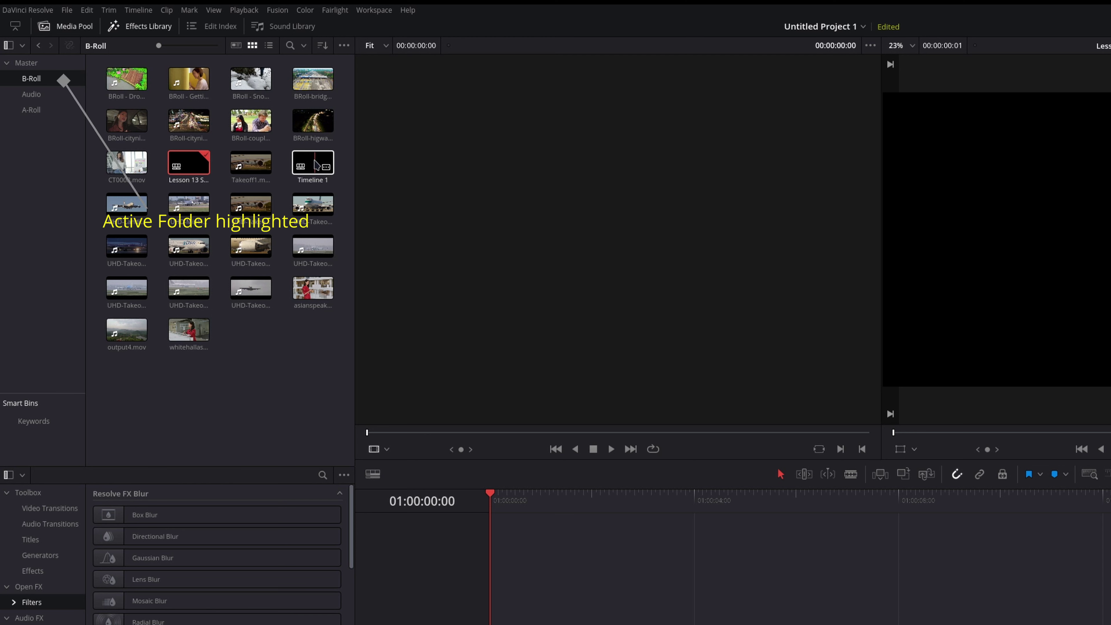
pyautogui.moveTo(318, 166); pyautogui.dragTo(38, 65)
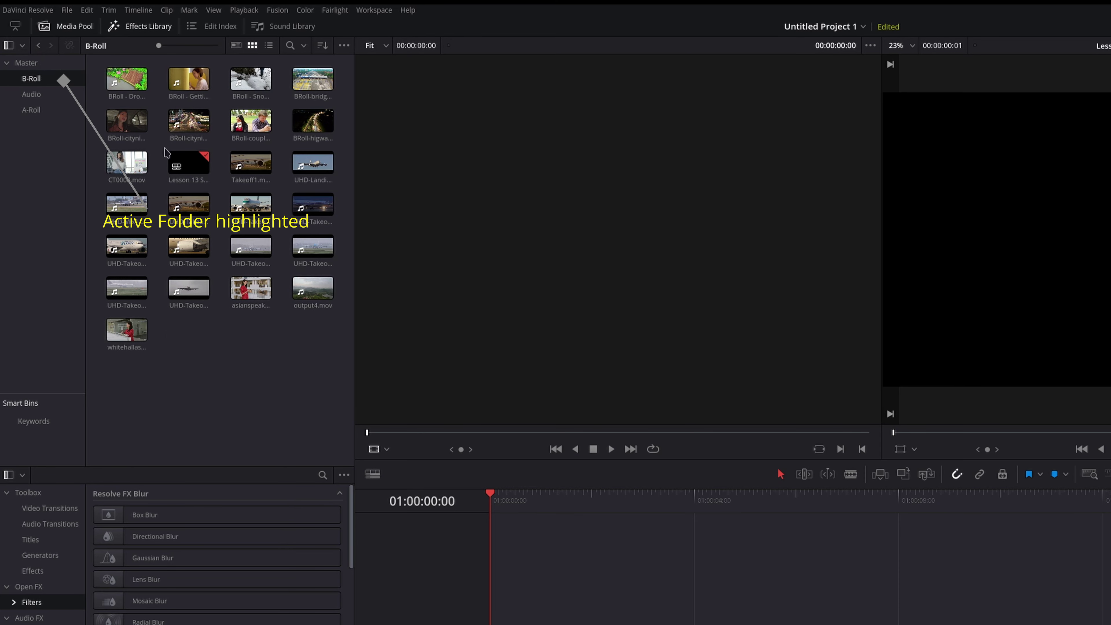
pyautogui.moveTo(171, 158); pyautogui.dragTo(35, 65)
# Enable 'Smart bin for timelines' in Preferences > User > Editing and save
pyautogui.click(27, 9)
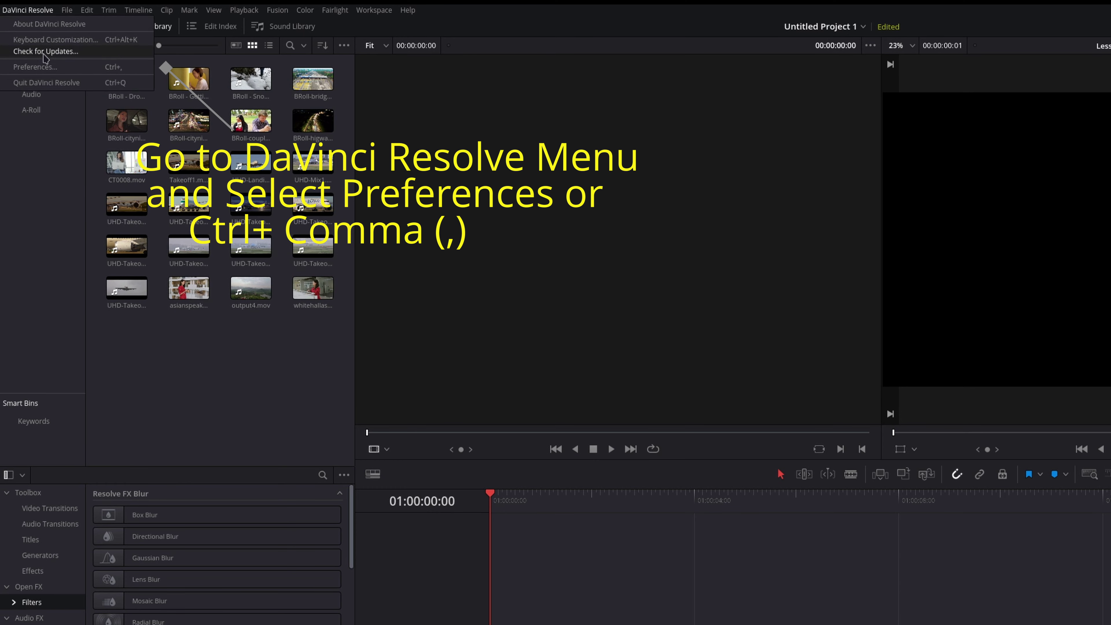
pyautogui.click(44, 64)
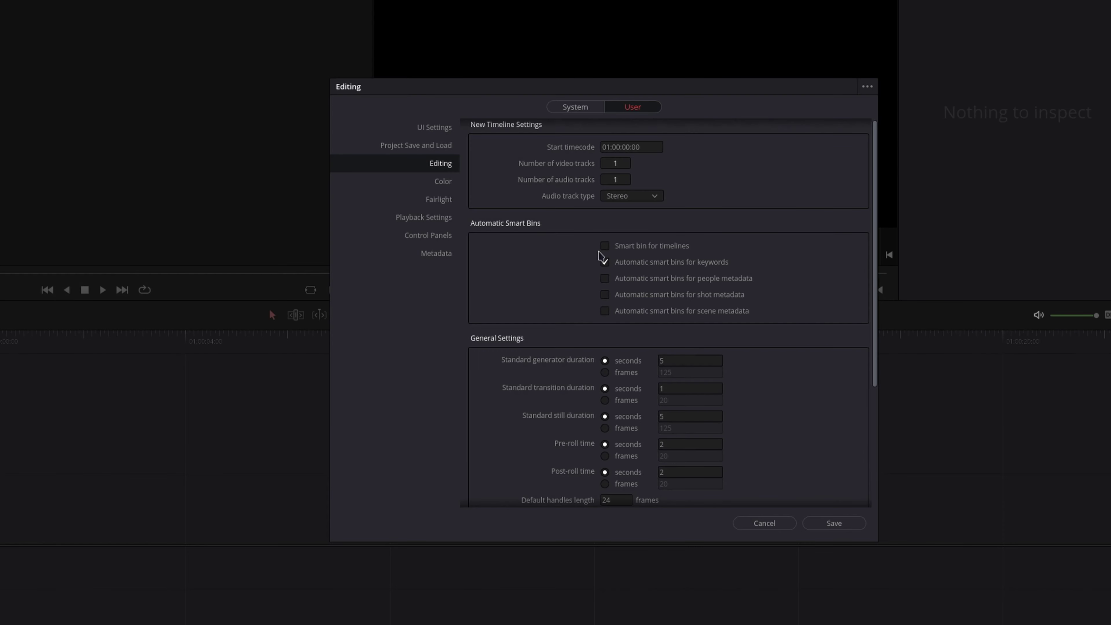
pyautogui.click(753, 273)
pyautogui.click(835, 524)
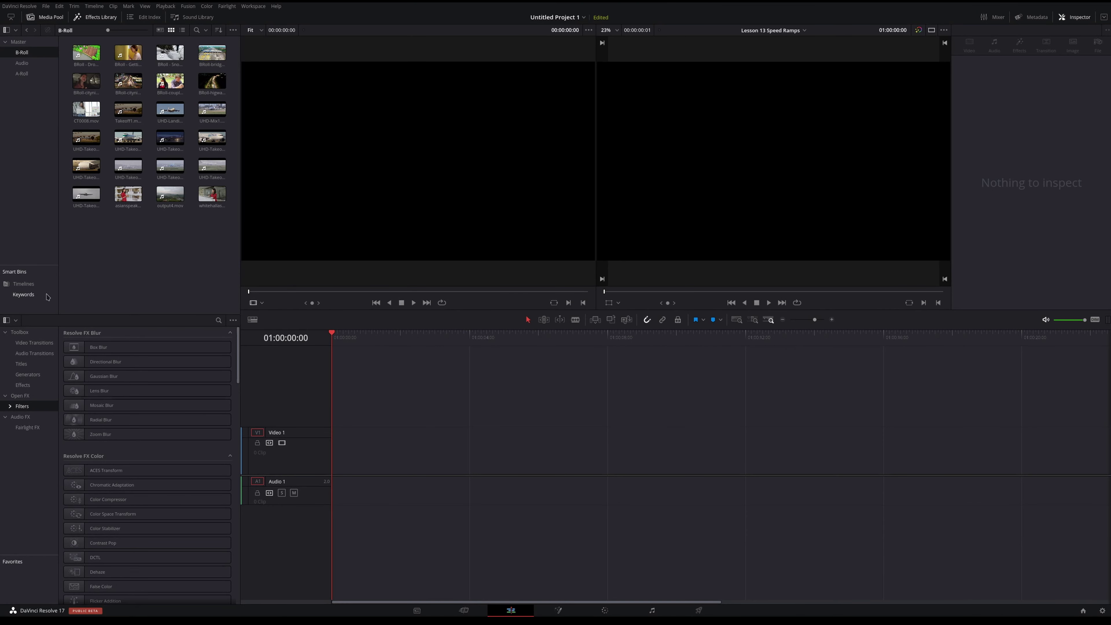
# Show the B-Roll clips with the bin list hidden and thumbnails enlarged
pyautogui.click(24, 284)
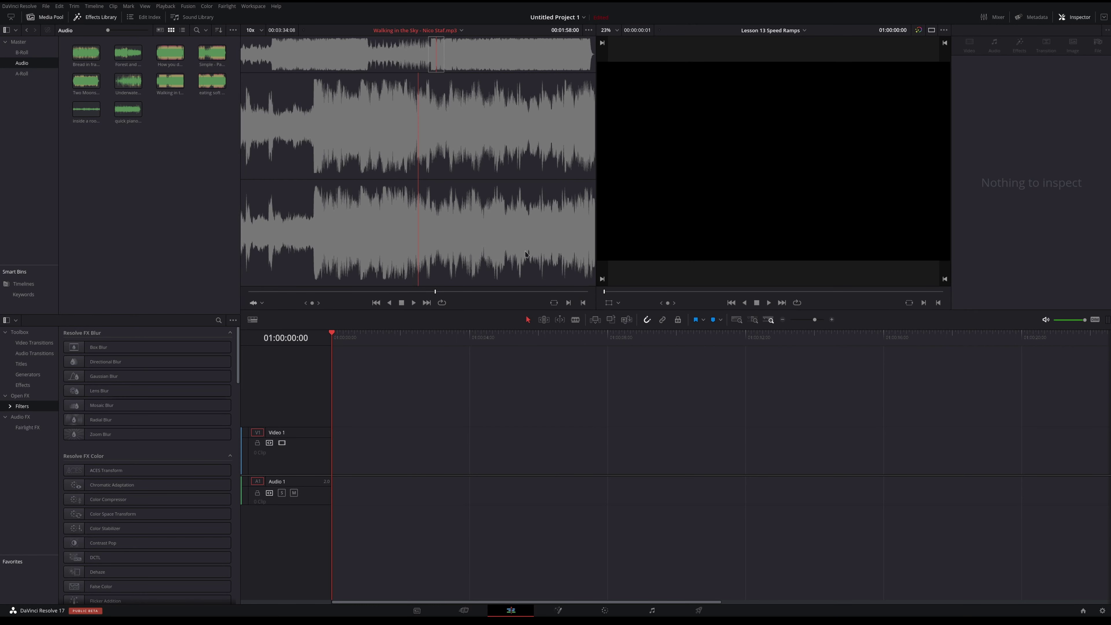
pyautogui.click(22, 53)
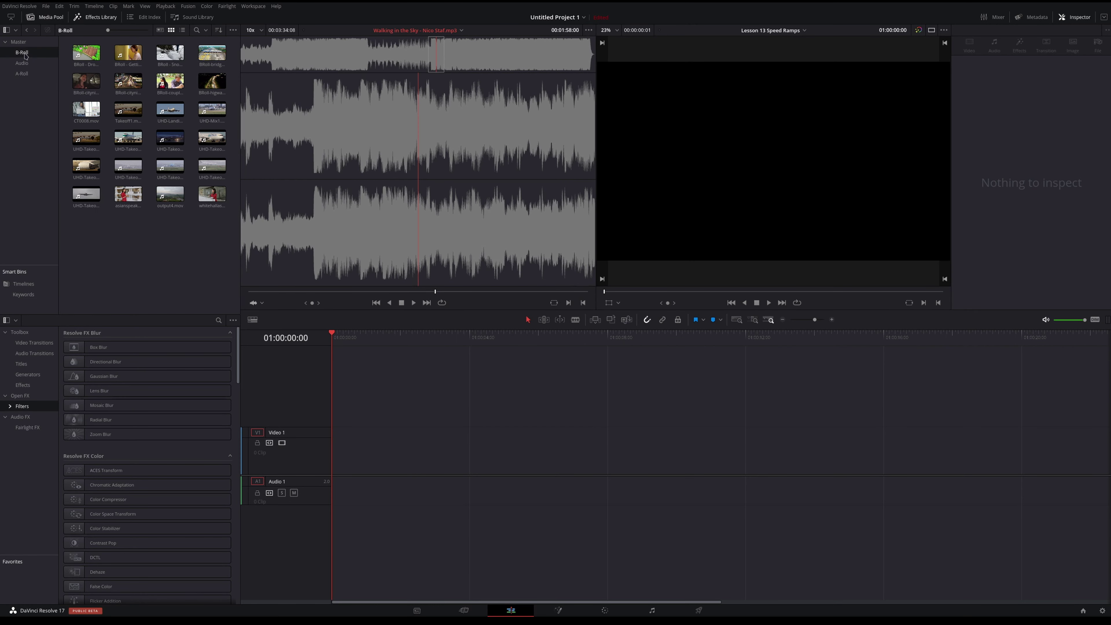
pyautogui.click(8, 32)
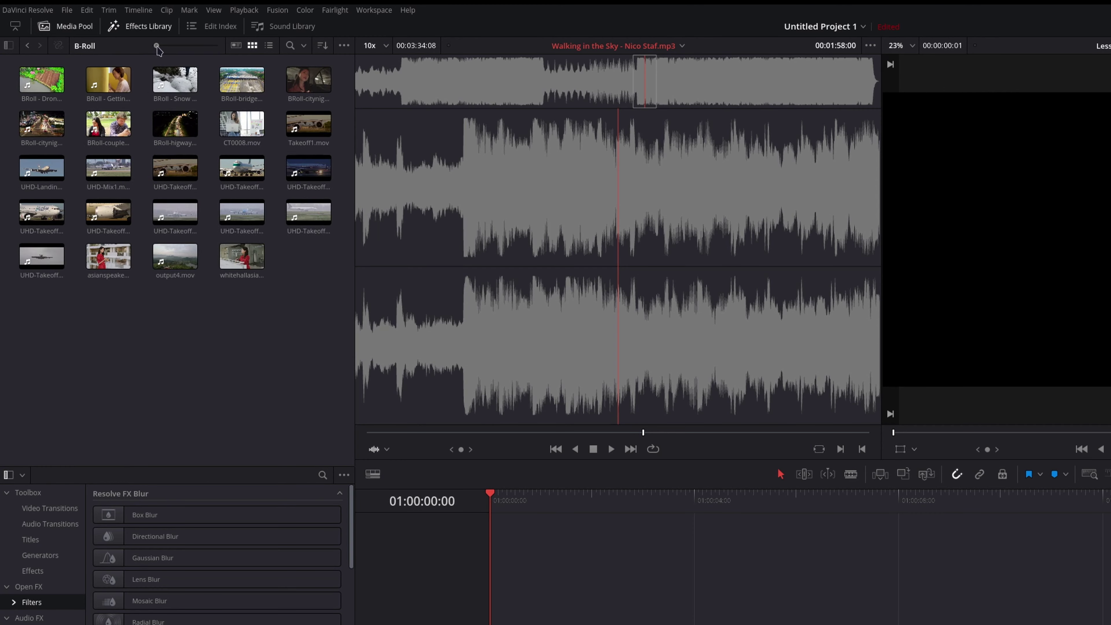
pyautogui.moveTo(156, 46); pyautogui.dragTo(179, 46)
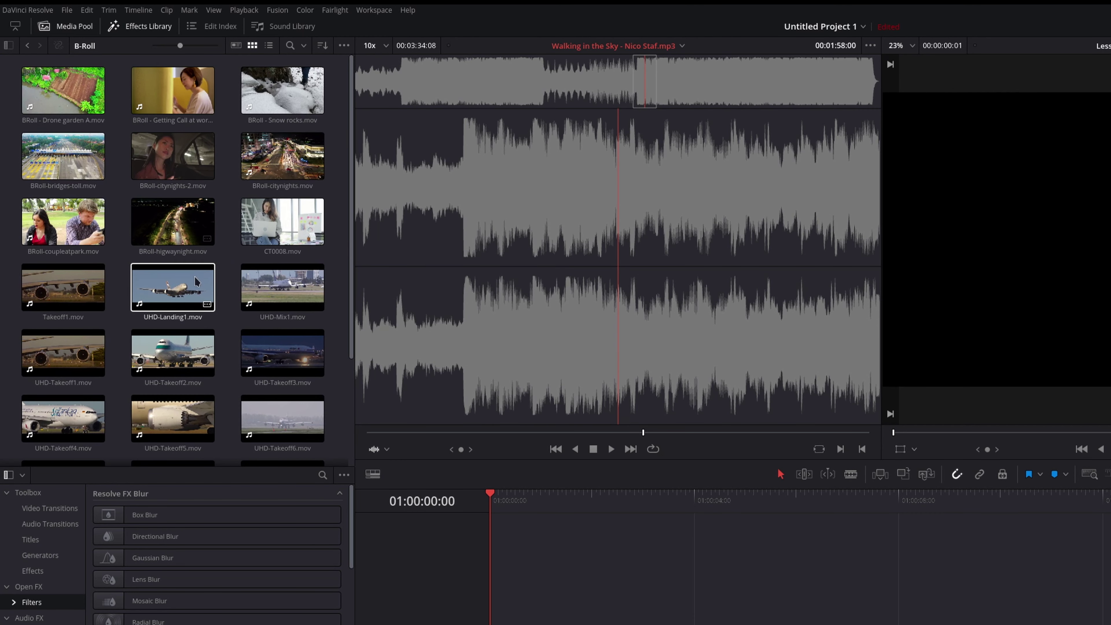
# Load UHD-Mix1.mov in the source viewer, check Walking in the Sky, then return to UHD-Mix1.mov
pyautogui.click(258, 291)
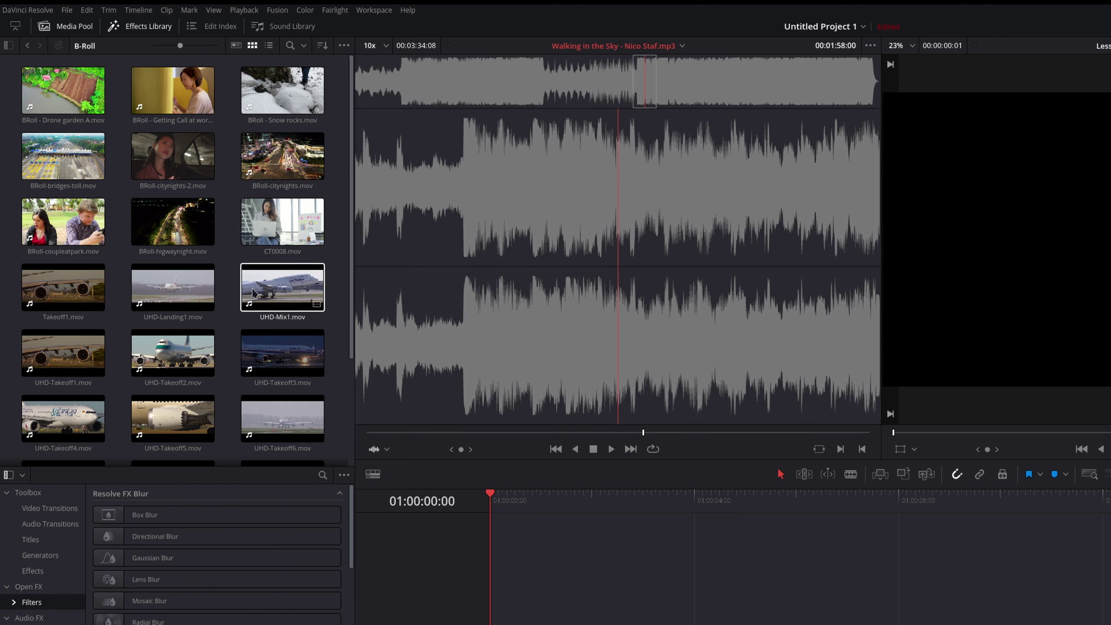
pyautogui.click(287, 286)
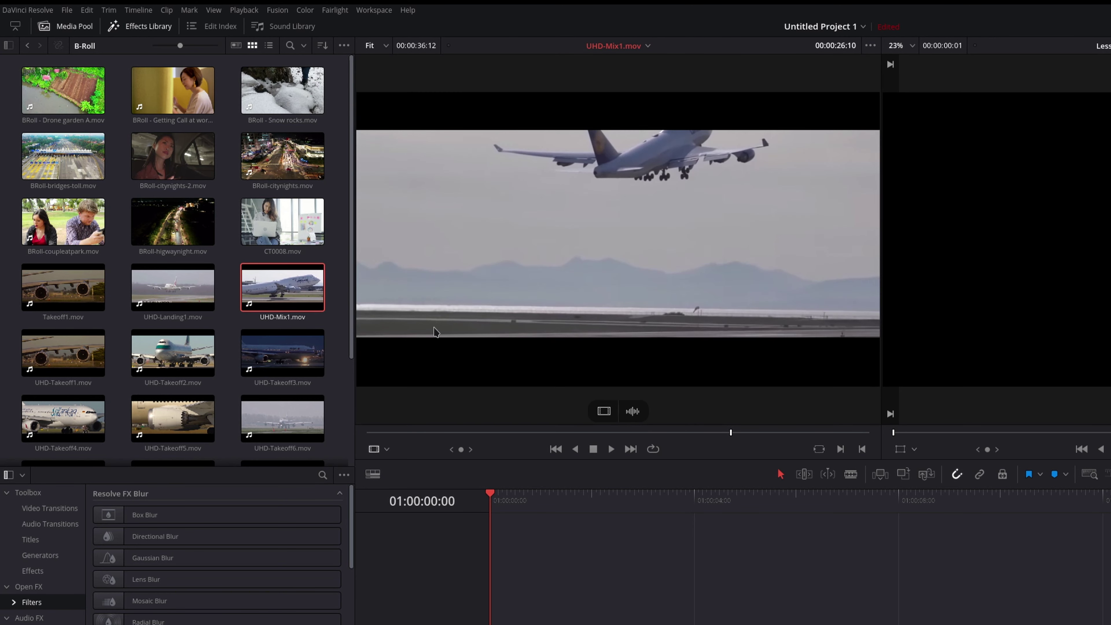
pyautogui.click(648, 46)
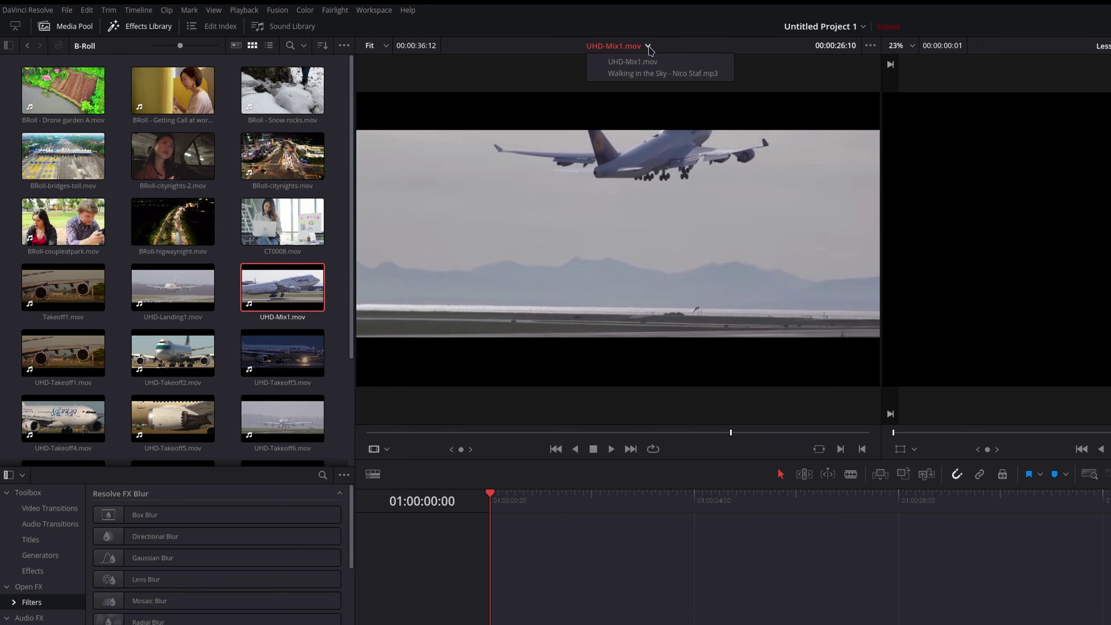
pyautogui.click(650, 74)
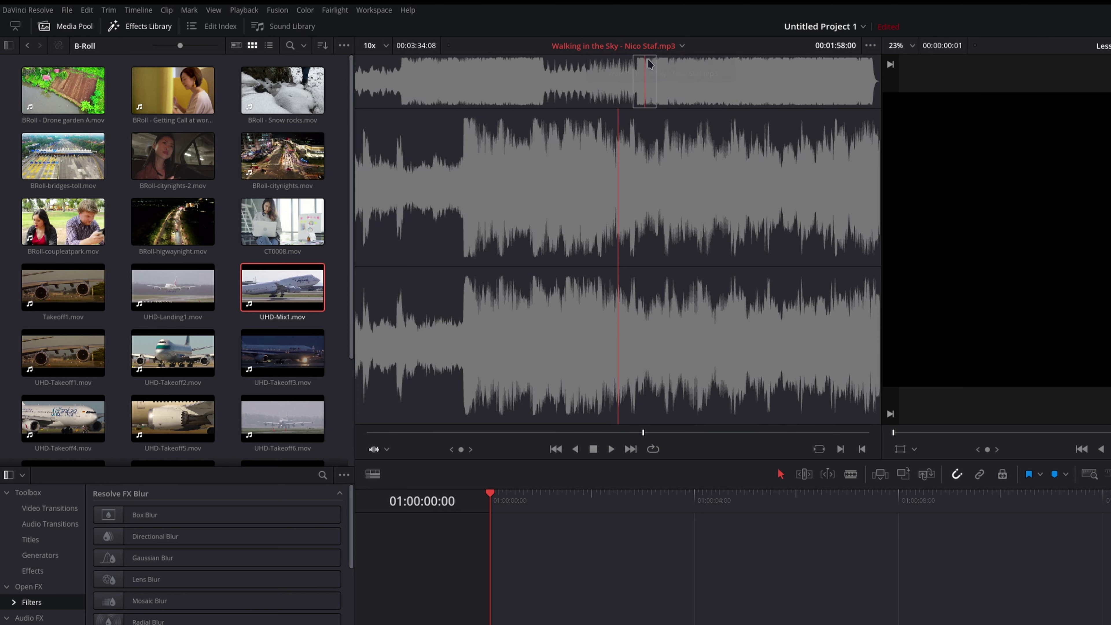
pyautogui.click(681, 47)
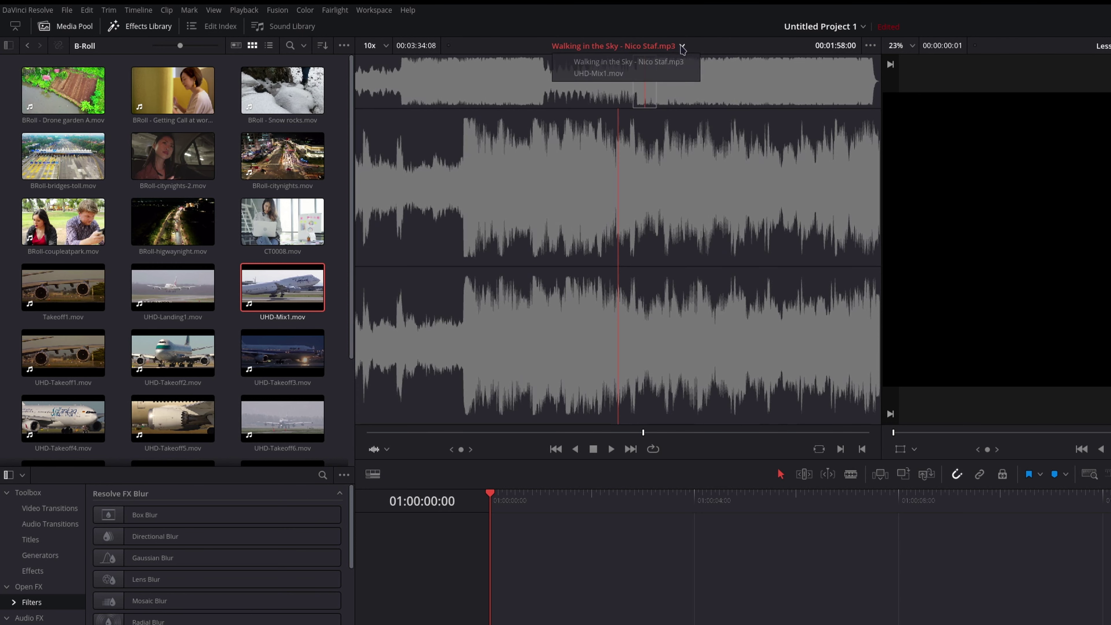
pyautogui.click(662, 74)
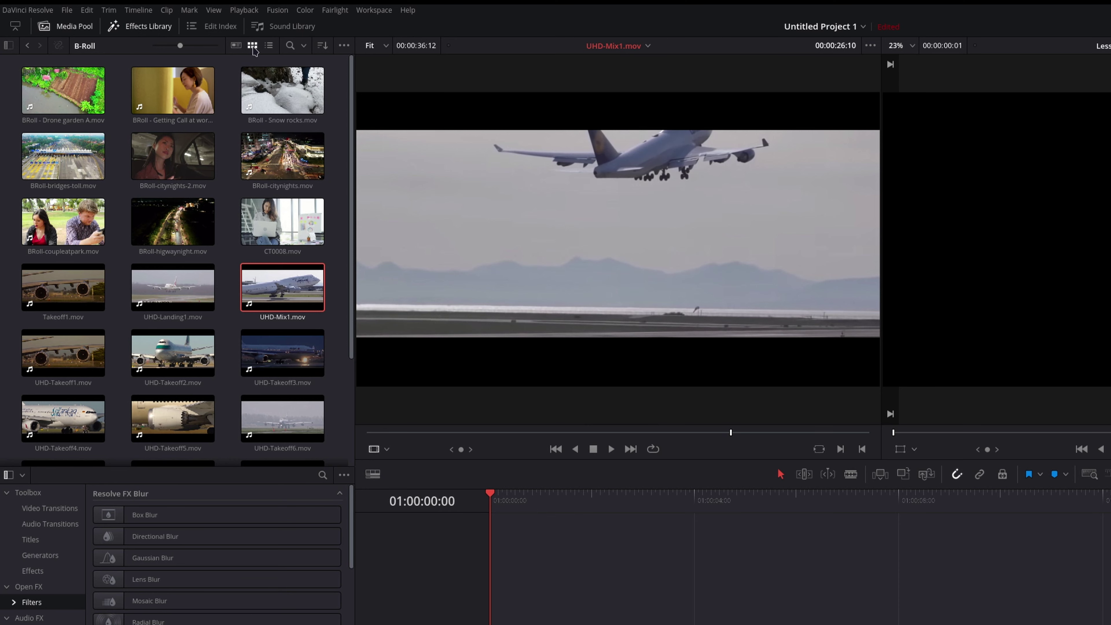
# In list view, rename UHD-Mix1.mov to 'Lufthansa Jumbo Takeoff'
pyautogui.click(269, 46)
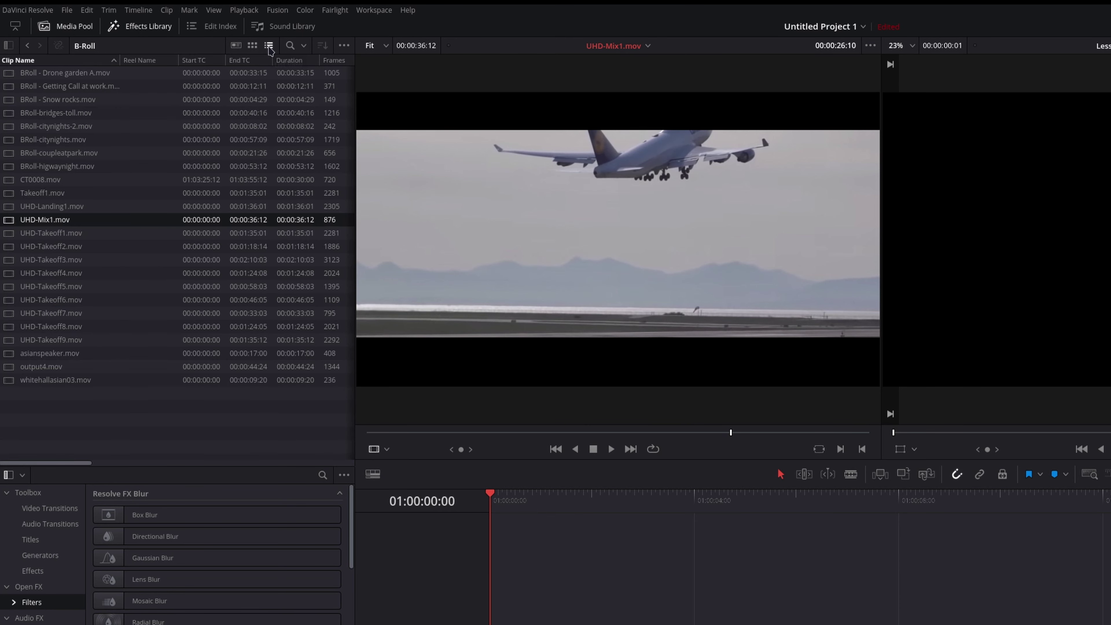
pyautogui.click(61, 219)
pyautogui.click(74, 220)
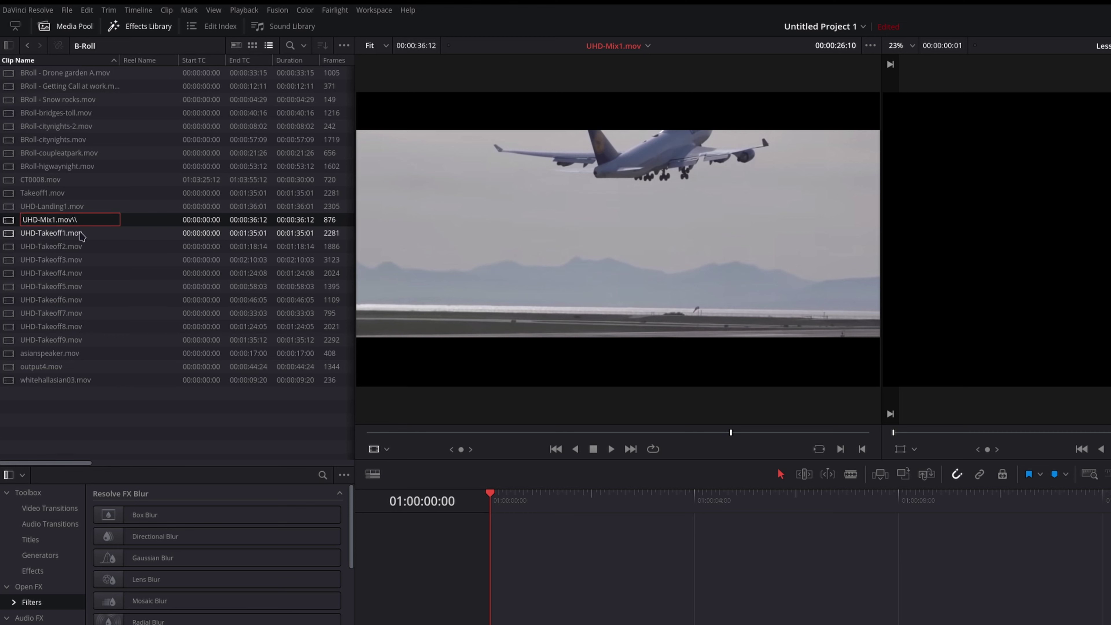
pyautogui.press('BackSpace')
pyautogui.press('BackSpace')
pyautogui.press('BackSpace')
pyautogui.press('BackSpace')
pyautogui.press('BackSpace')
pyautogui.press('BackSpace')
pyautogui.press('BackSpace')
pyautogui.press('BackSpace')
pyautogui.press('BackSpace')
pyautogui.press('BackSpace')
pyautogui.write('Lufthan')
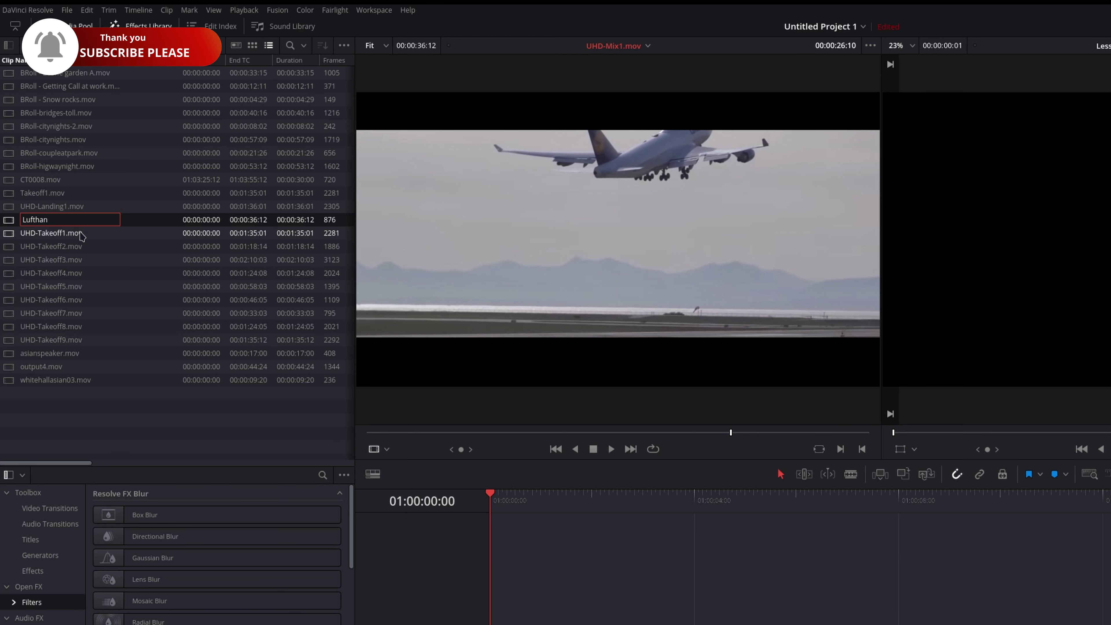
pyautogui.write('sa')
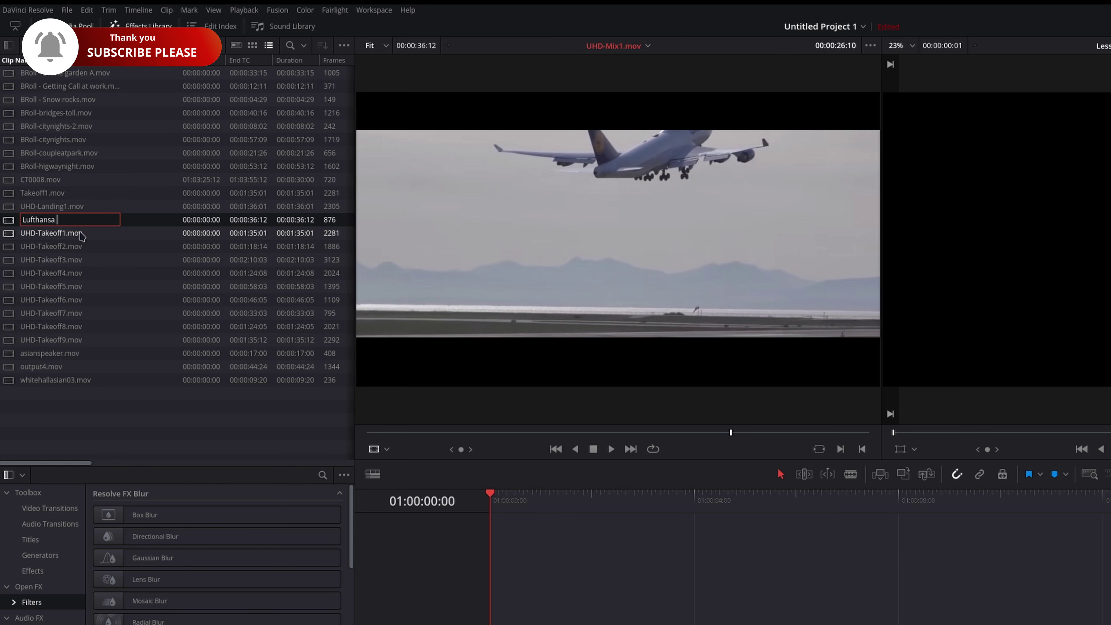
pyautogui.write(' Jumbo Takoff')
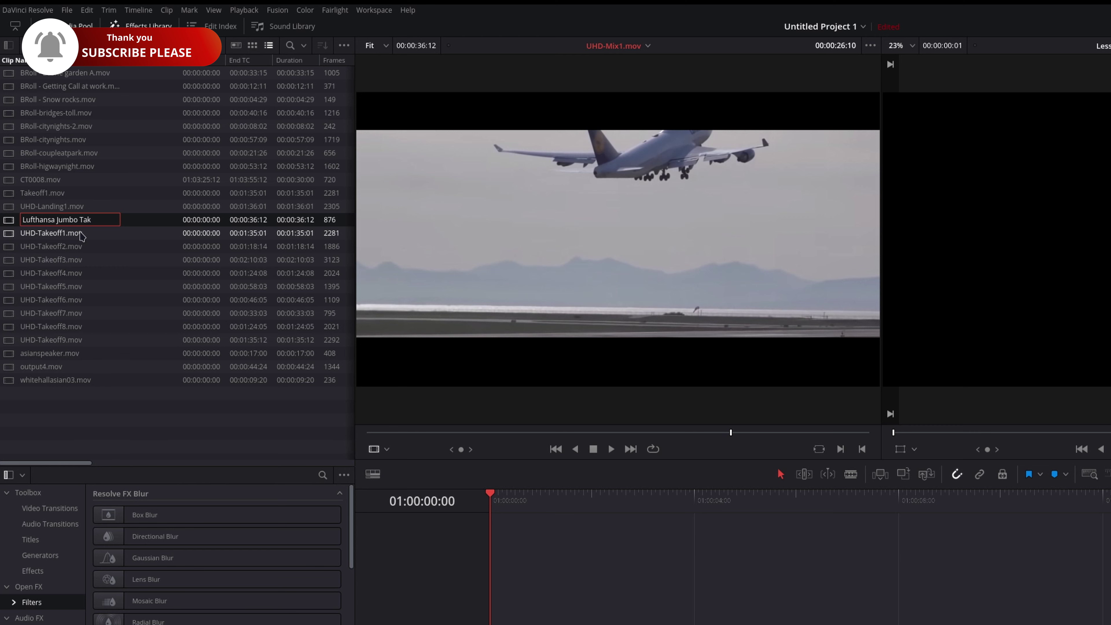
pyautogui.press('BackSpace')
pyautogui.press('BackSpace')
pyautogui.press('BackSpace')
pyautogui.write('eoff')
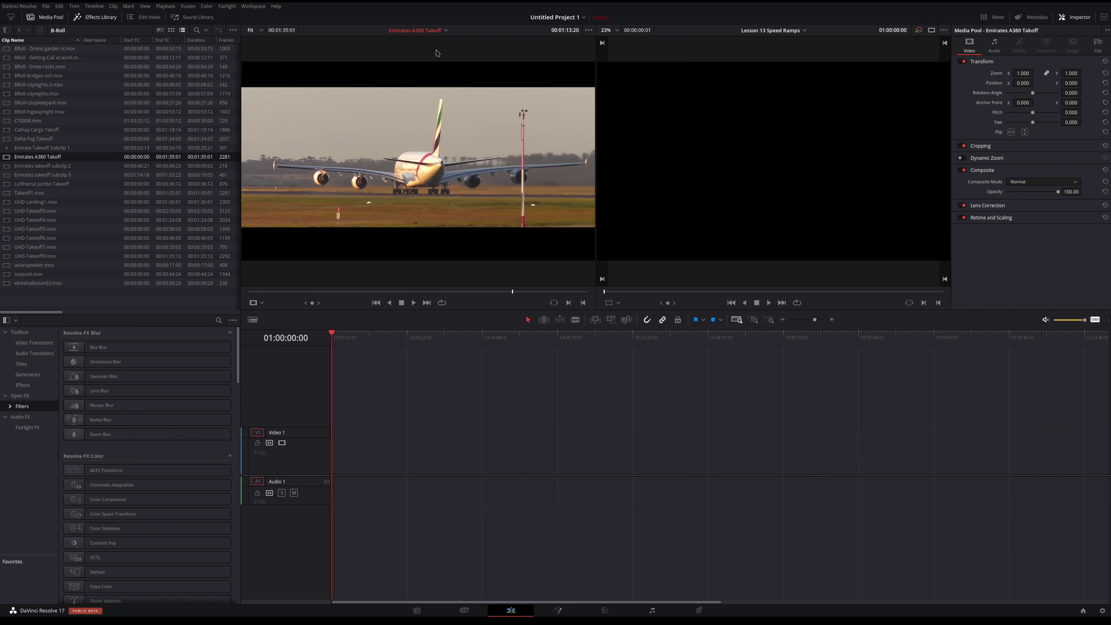
# Search the media pool for the Emirates clips, filtering by All Fields
pyautogui.click(446, 32)
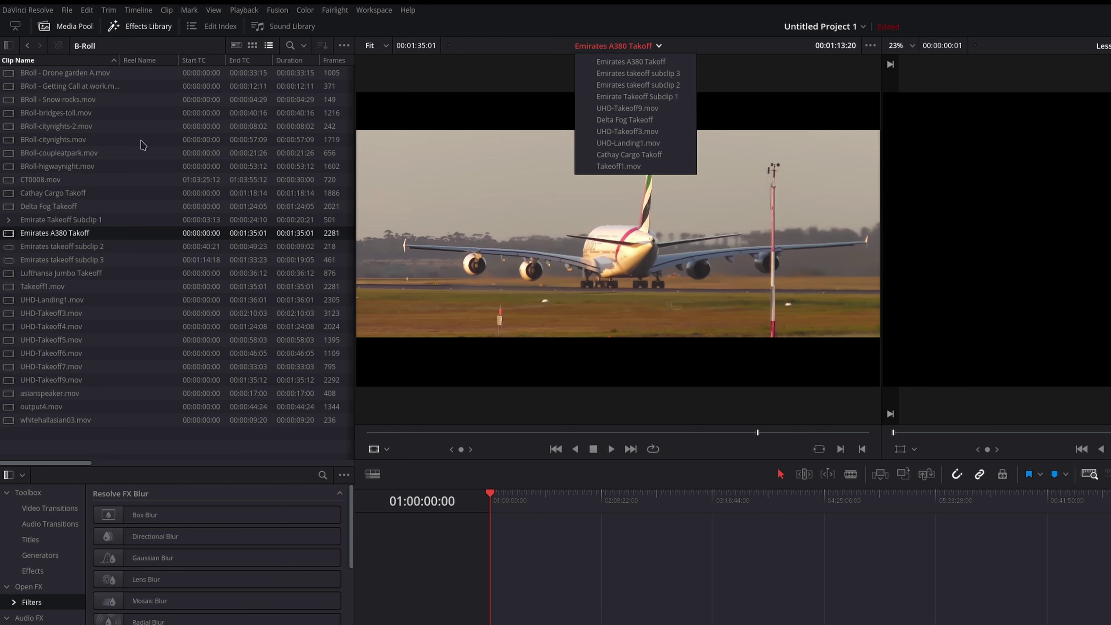
pyautogui.click(288, 46)
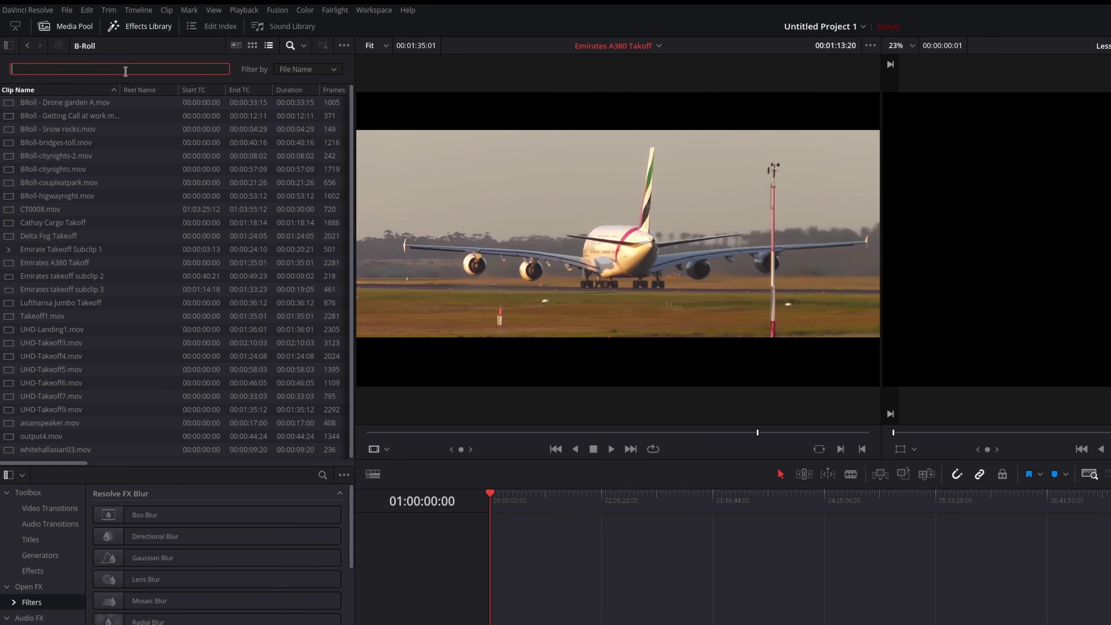
pyautogui.write('Emira')
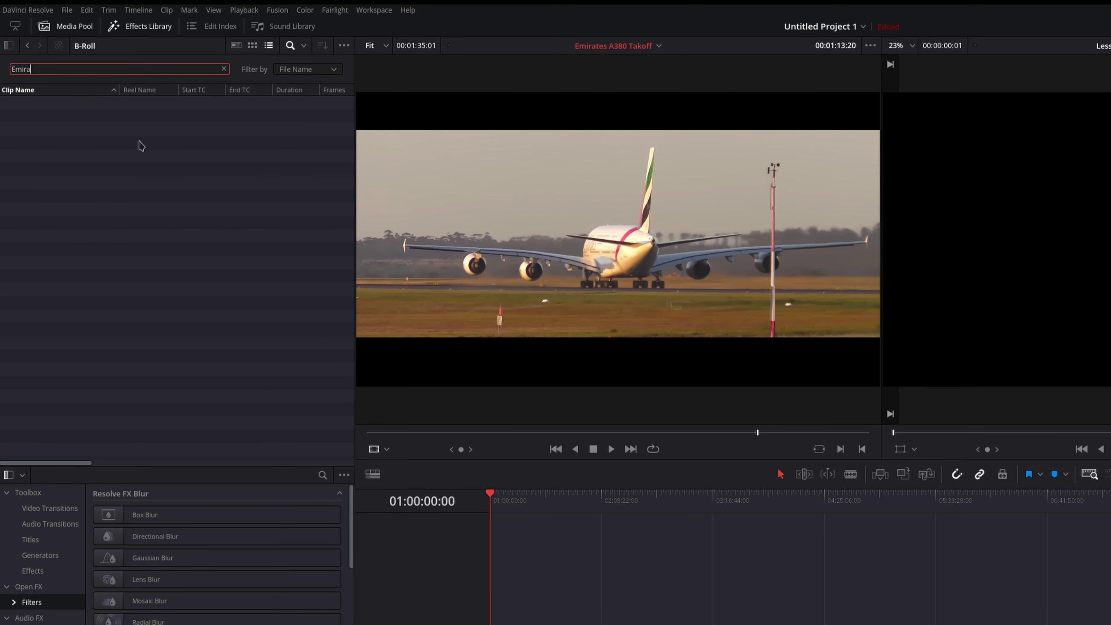
pyautogui.click(321, 72)
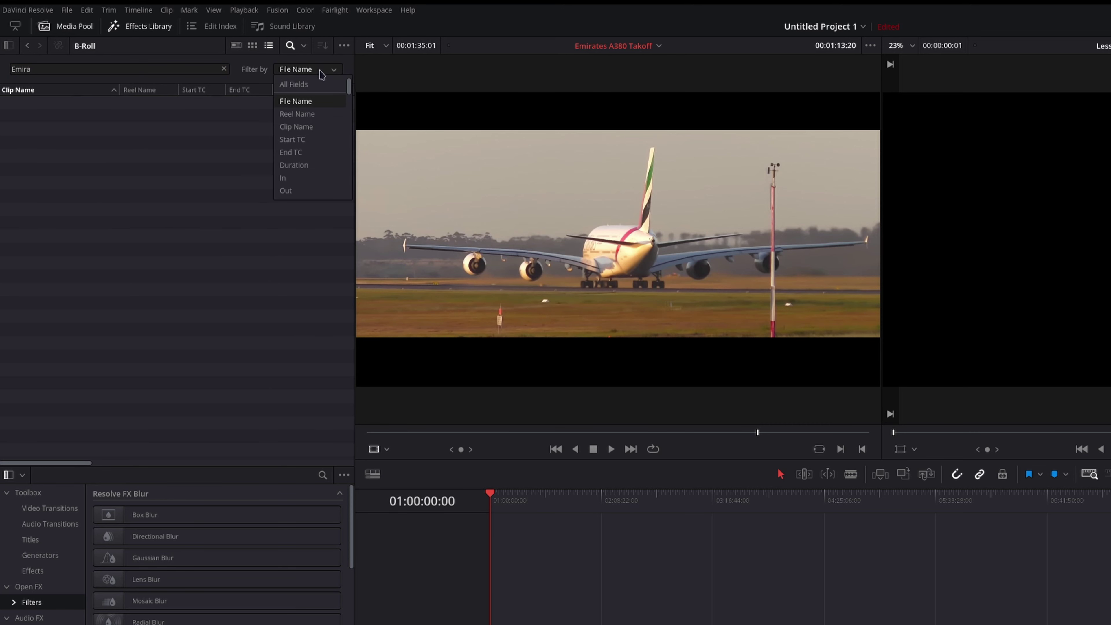
pyautogui.click(319, 87)
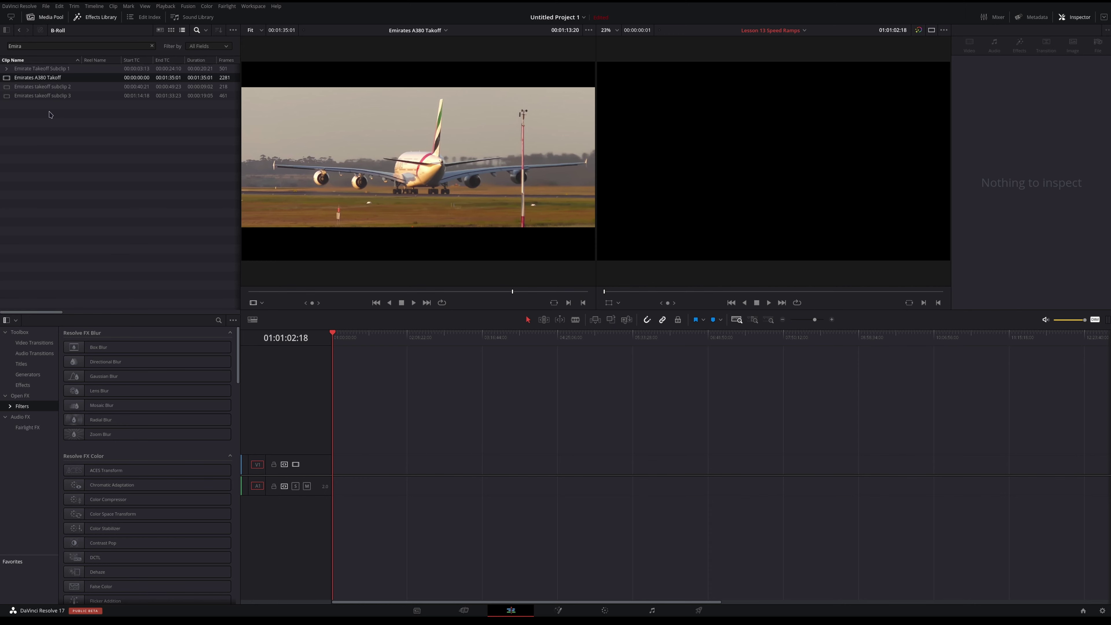
# Place Emirates A380 Takoff at the start of V1, fit the timeline view, and move the playhead back
pyautogui.moveTo(37, 80); pyautogui.dragTo(595, 474)
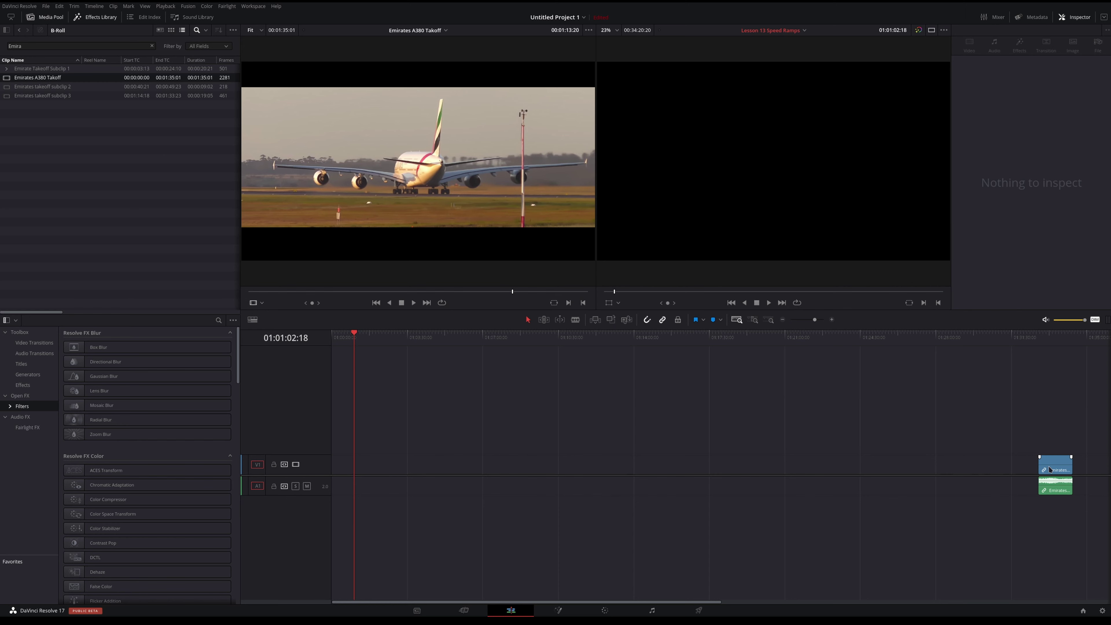
pyautogui.moveTo(1051, 470); pyautogui.dragTo(349, 468)
pyautogui.hotkey('shift', 'z')
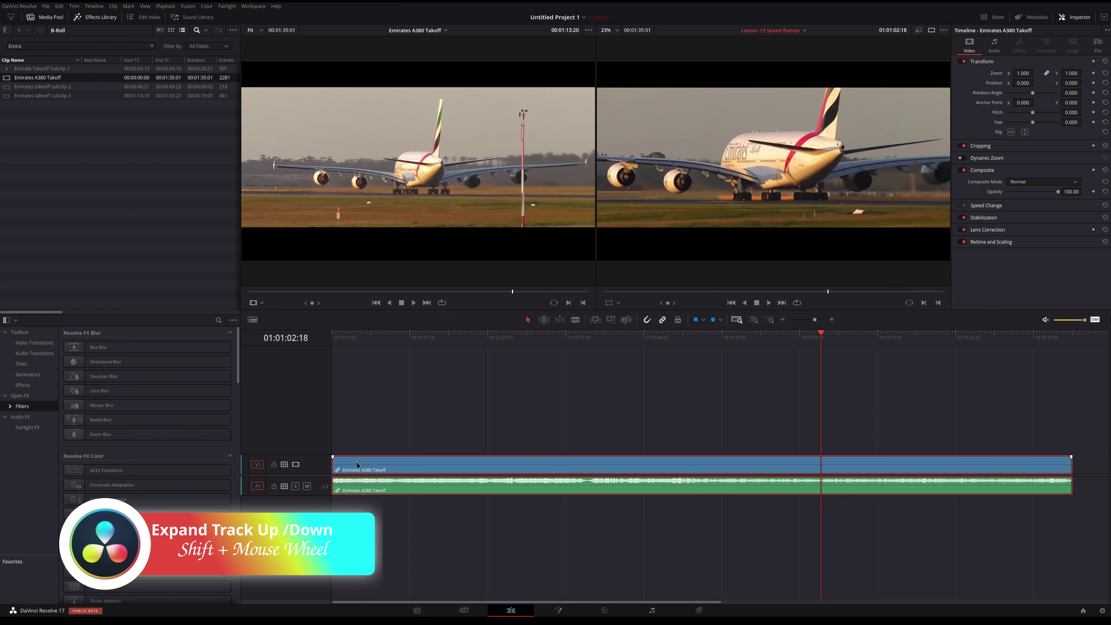
pyautogui.scroll(3, 437, 467)
pyautogui.scroll(-2, 455, 458)
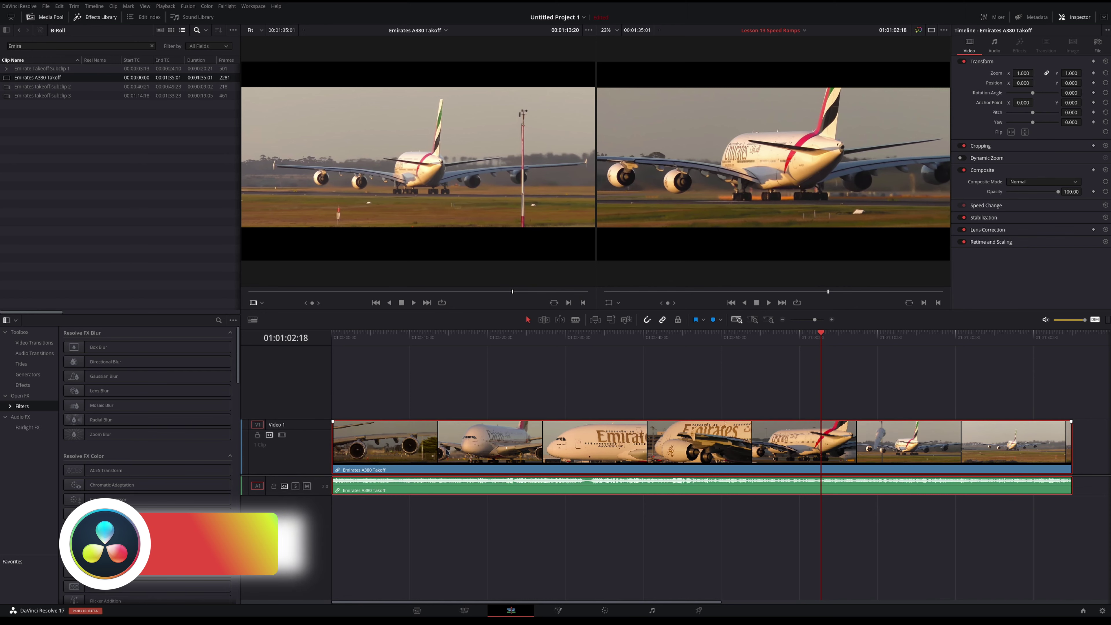
pyautogui.scroll(2, 448, 453)
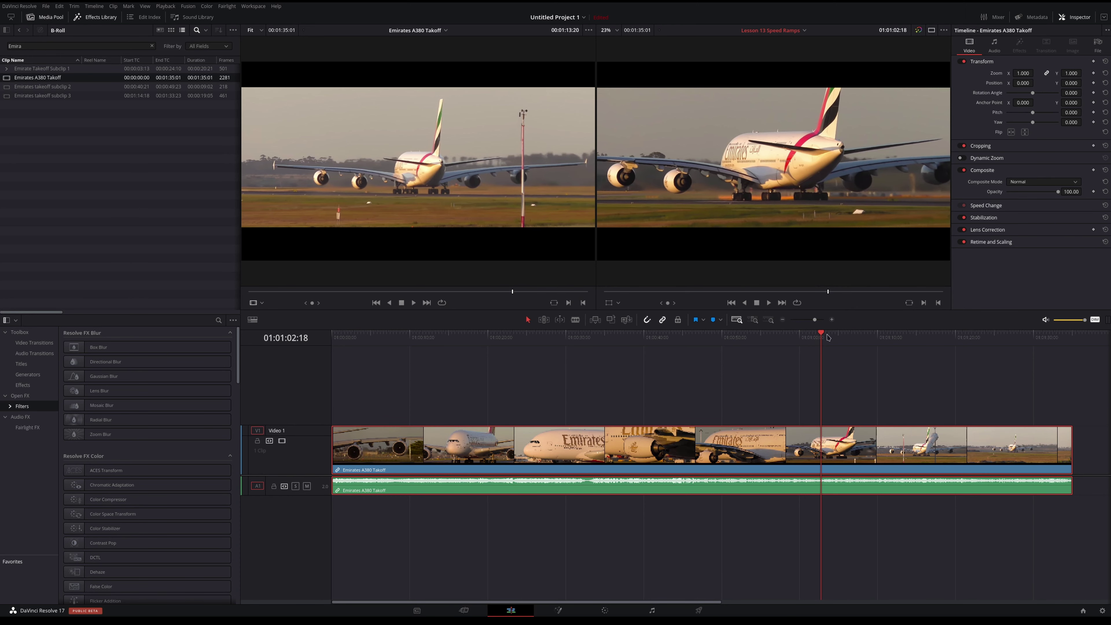
pyautogui.moveTo(828, 337); pyautogui.dragTo(589, 344)
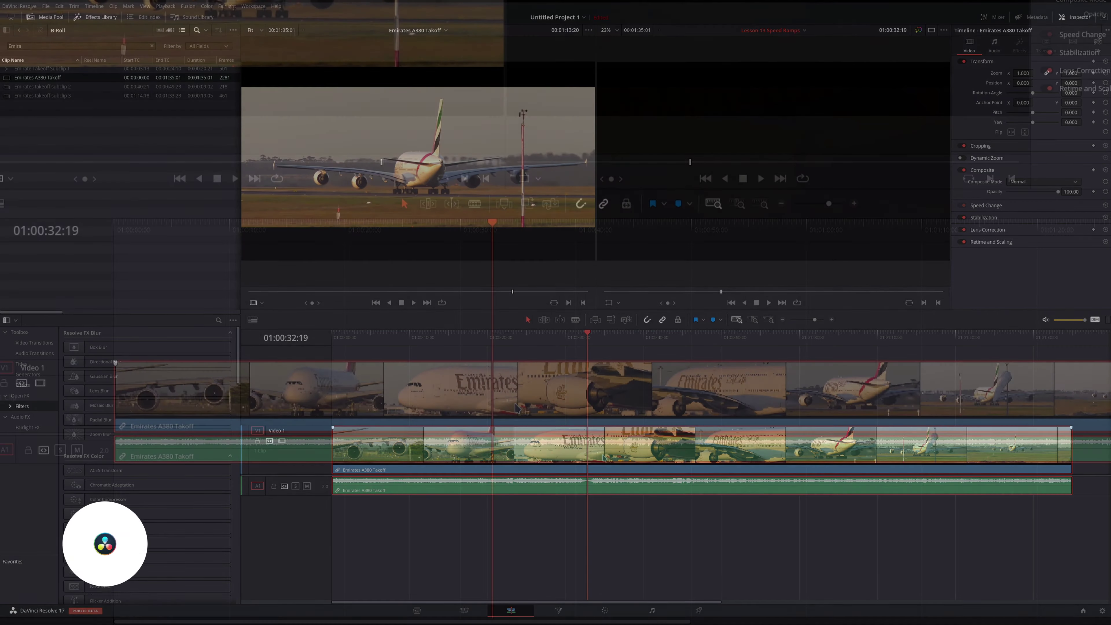
# Turn on Retime Controls for the Emirates A380 Takoff clip, showing 100% speed
pyautogui.rightClick(602, 447)
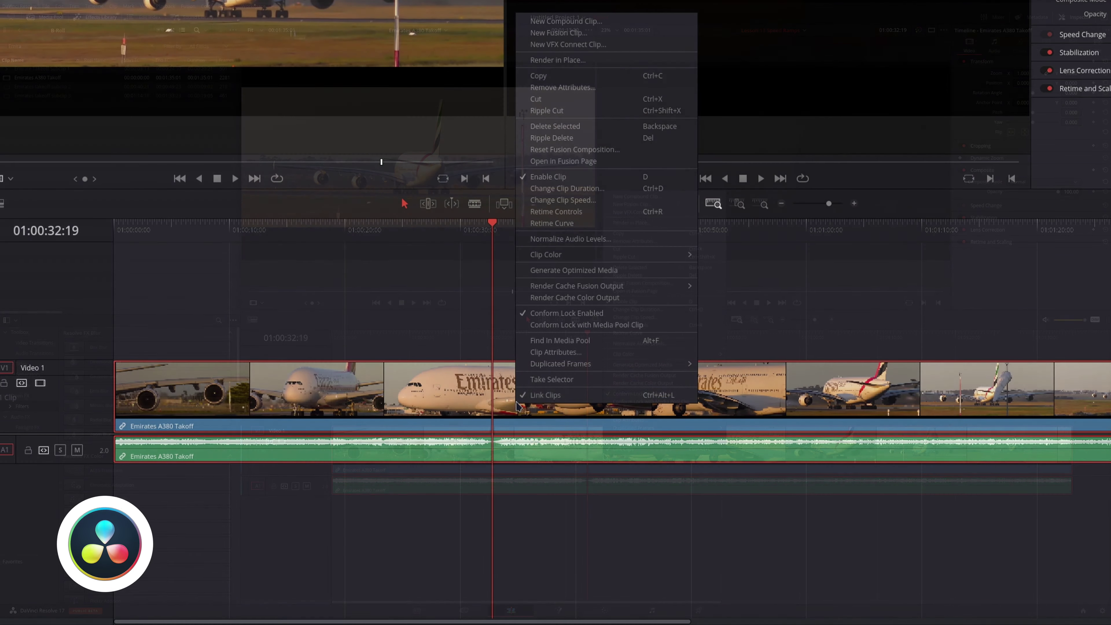
pyautogui.click(550, 211)
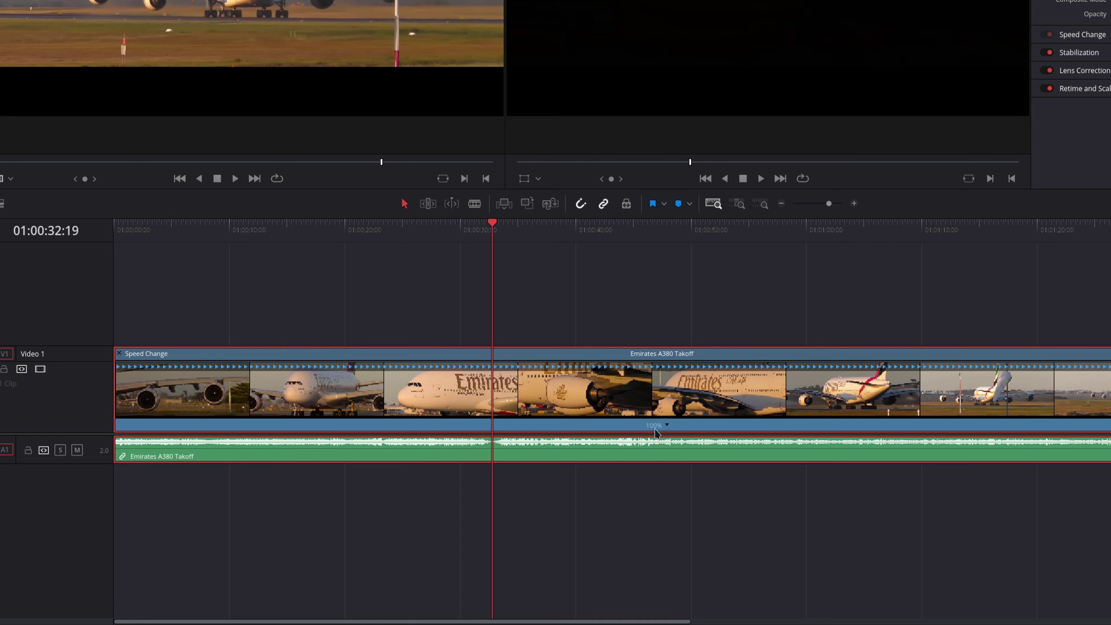
# Add two speed points to the Emirates clip, the second near 01:01:01
pyautogui.click(665, 426)
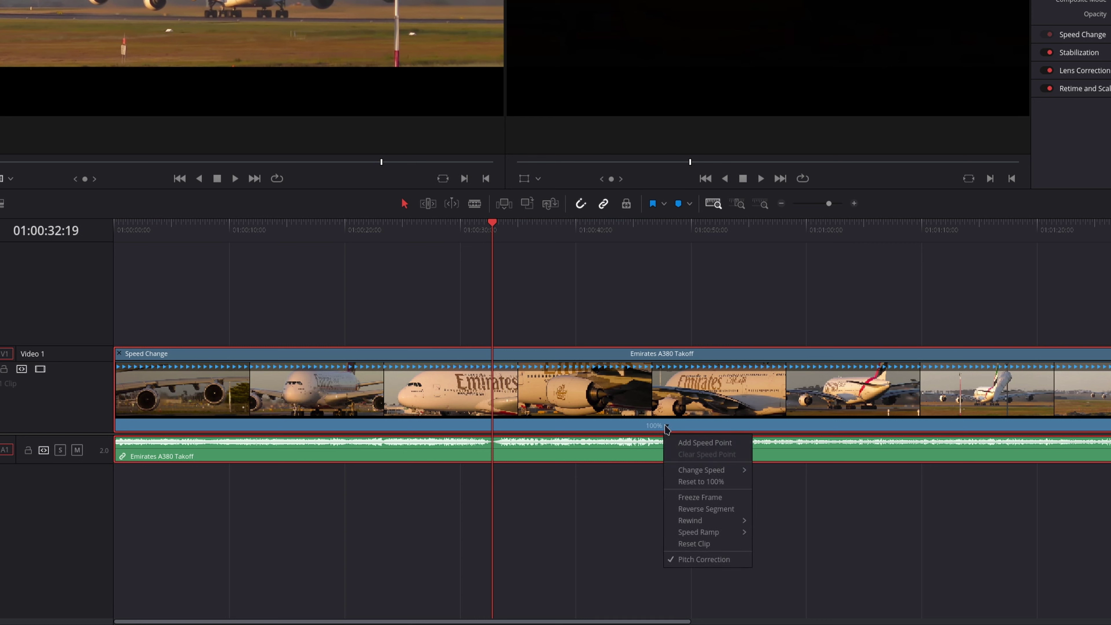
pyautogui.click(684, 443)
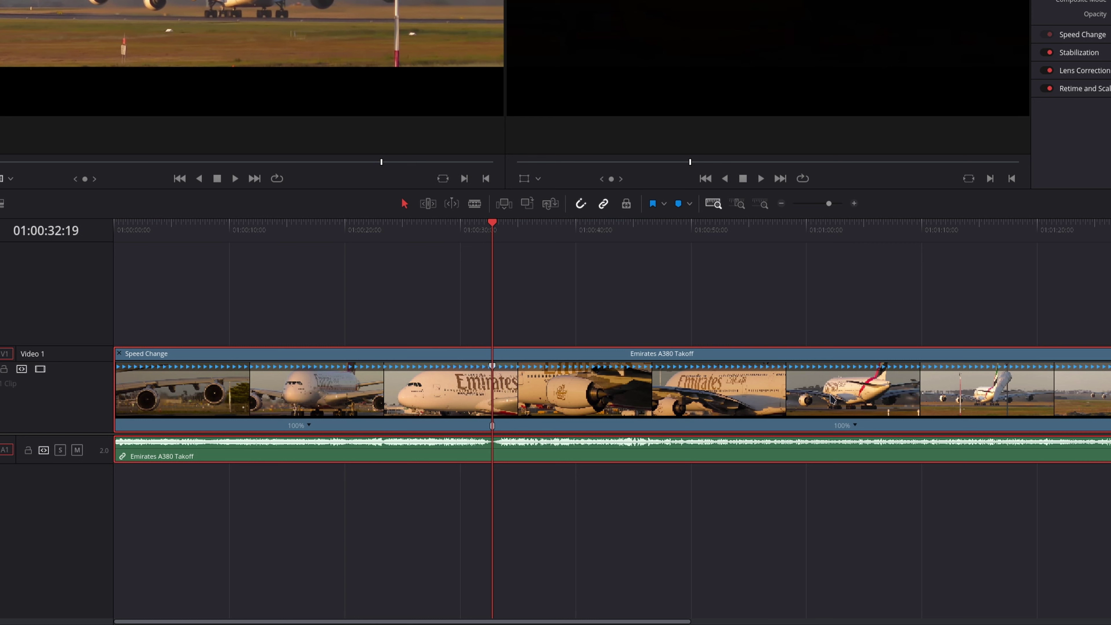
pyautogui.moveTo(809, 242); pyautogui.dragTo(825, 240)
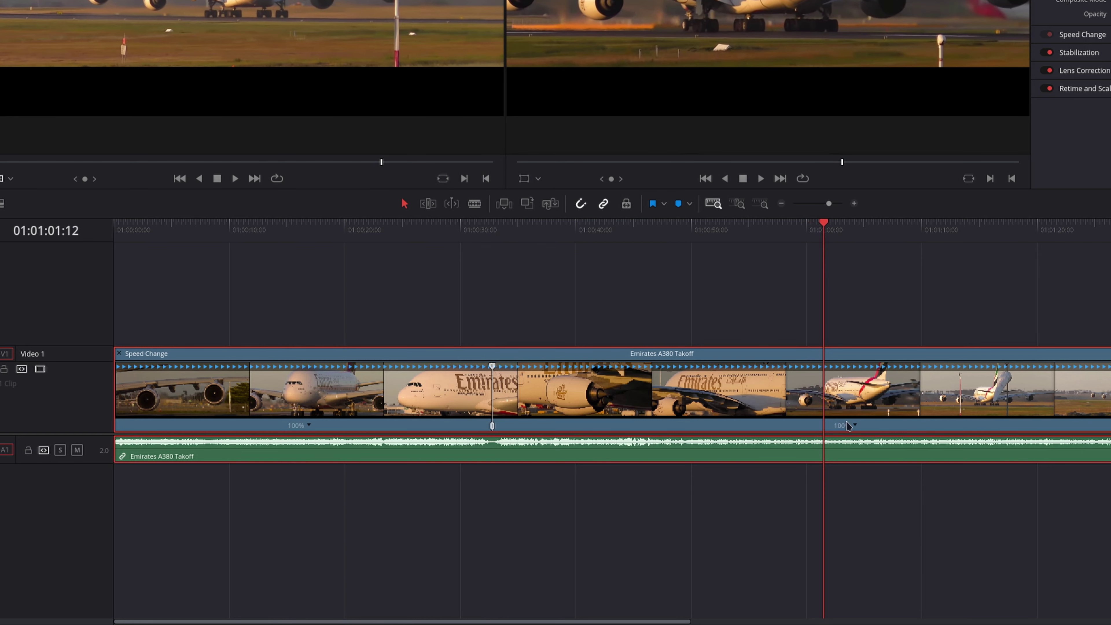
pyautogui.click(855, 425)
pyautogui.click(868, 442)
# Set the middle retime segment's speed to 50%
pyautogui.click(664, 426)
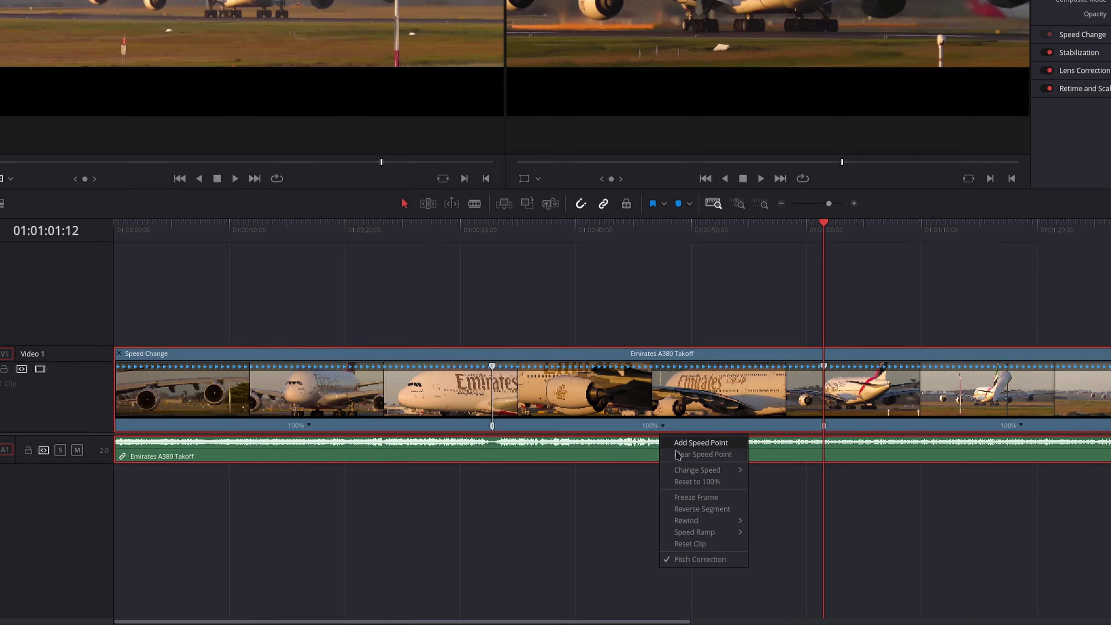
pyautogui.moveTo(691, 470)
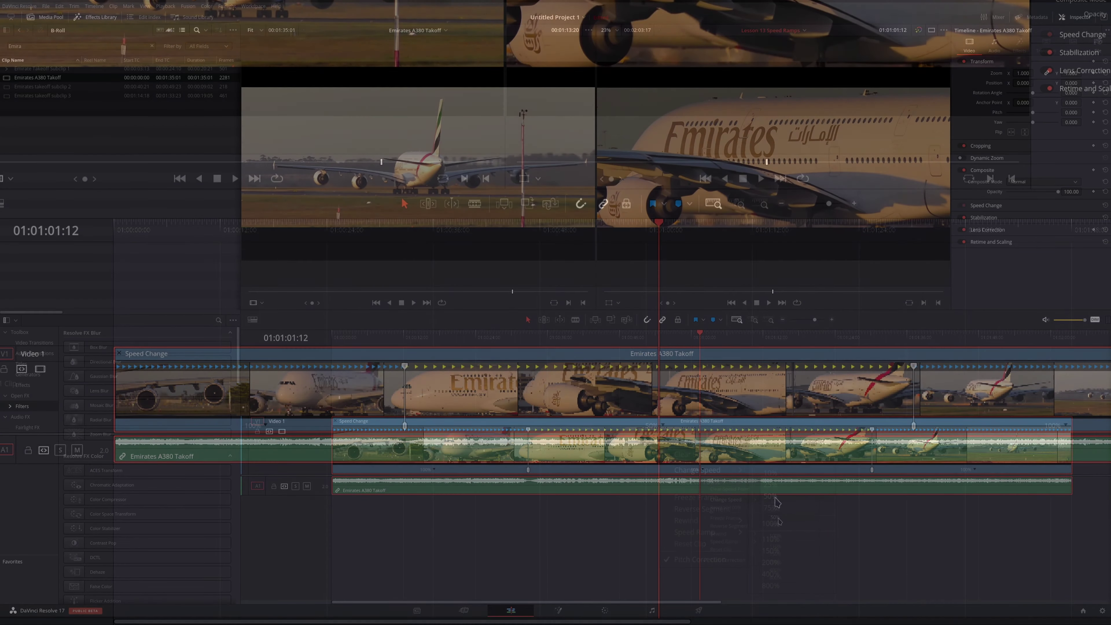
pyautogui.click(779, 521)
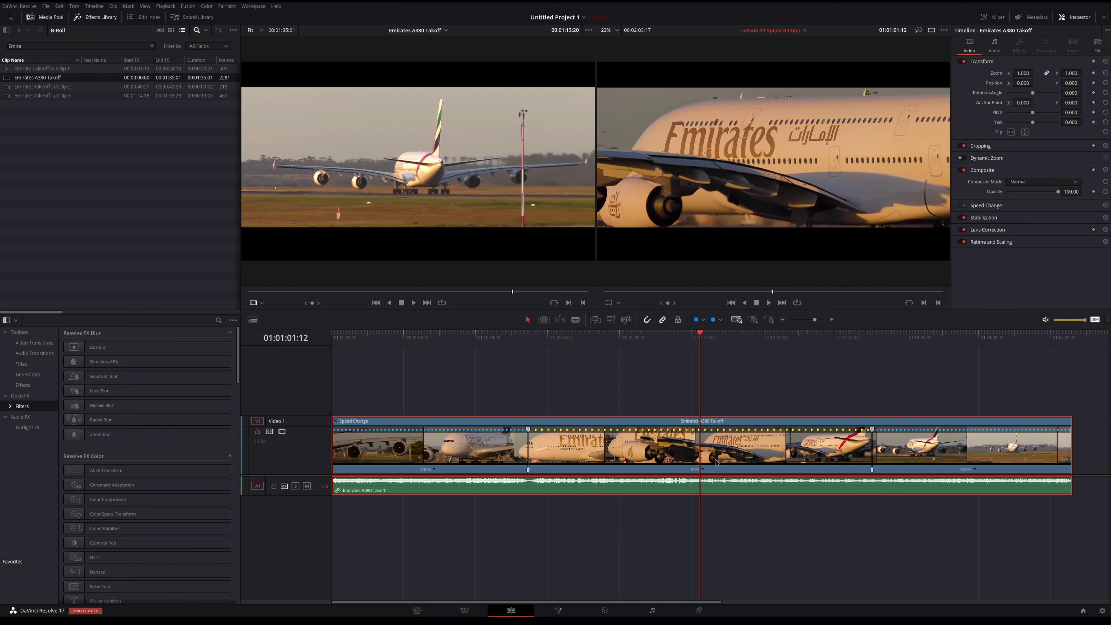
pyautogui.click(522, 347)
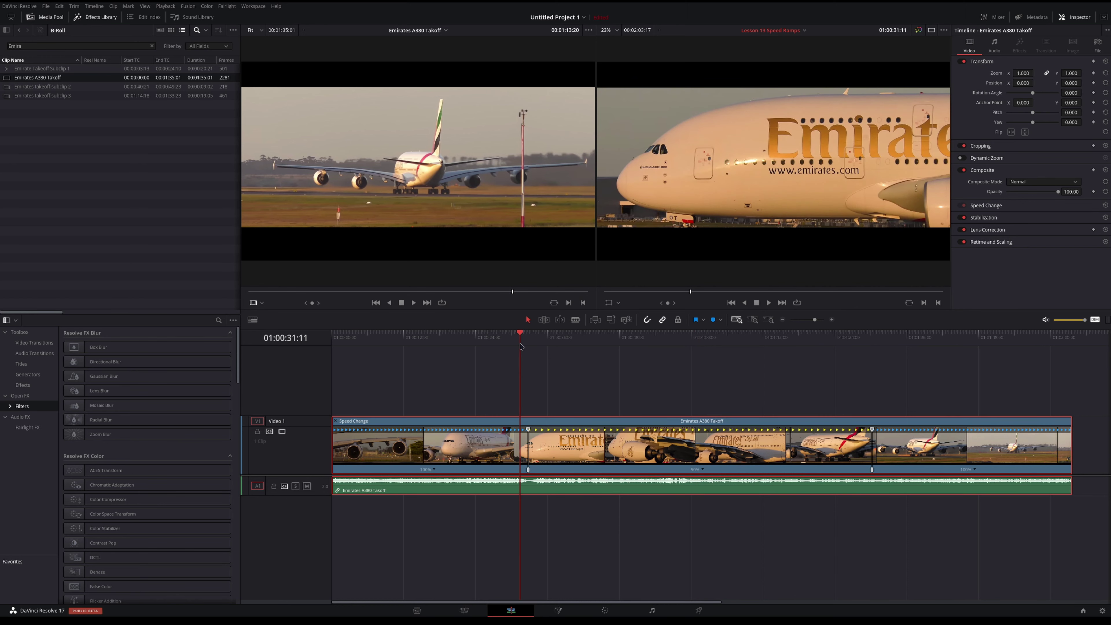
pyautogui.press('space')
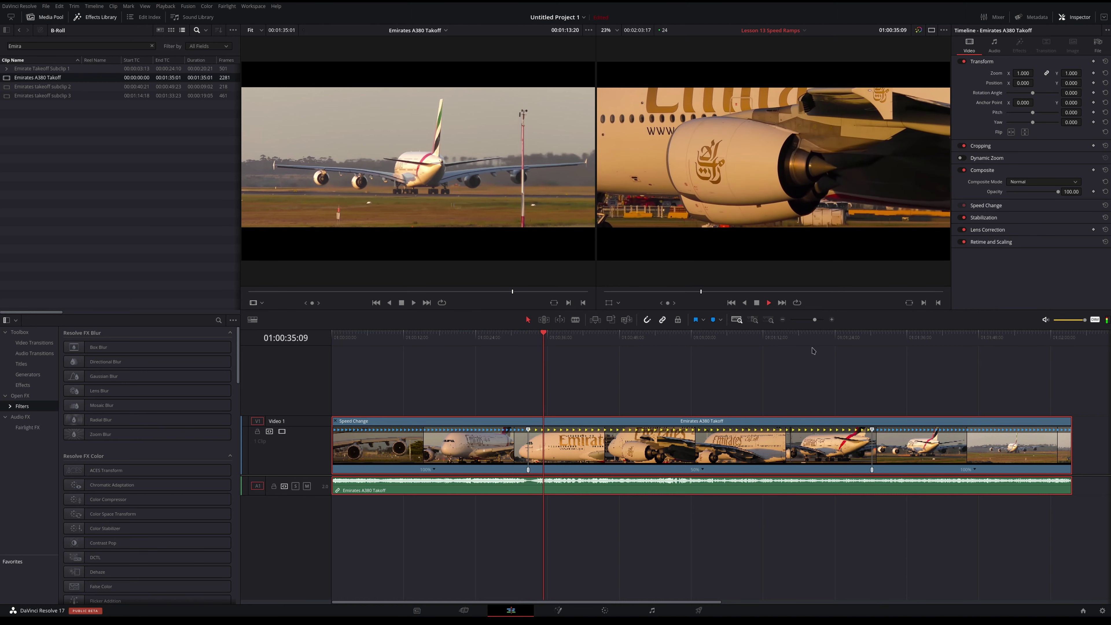
pyautogui.click(835, 346)
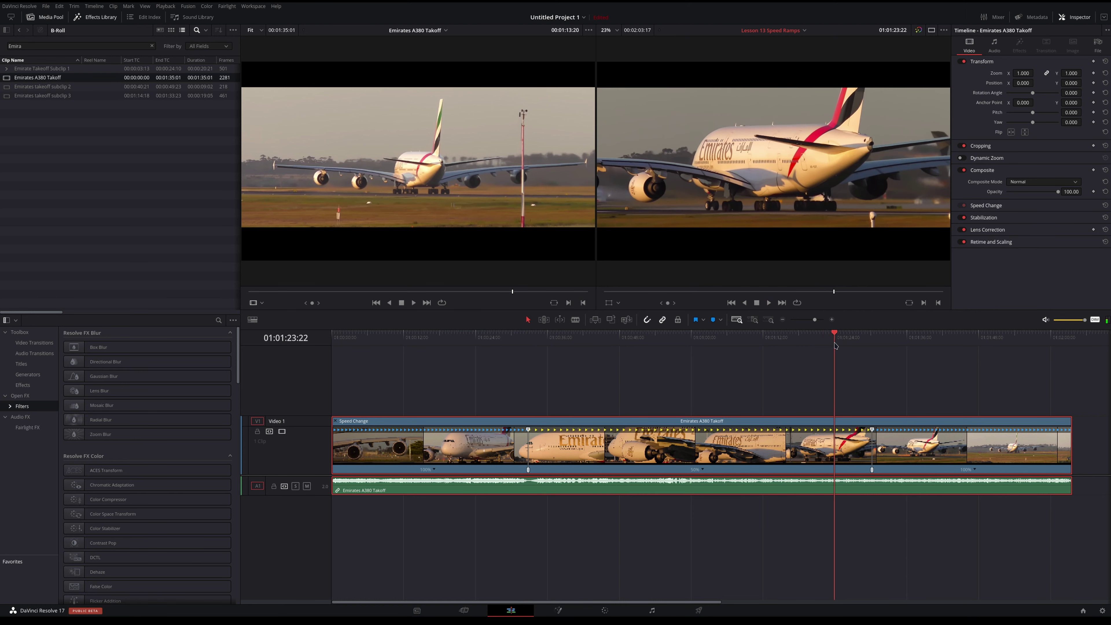
pyautogui.press('space')
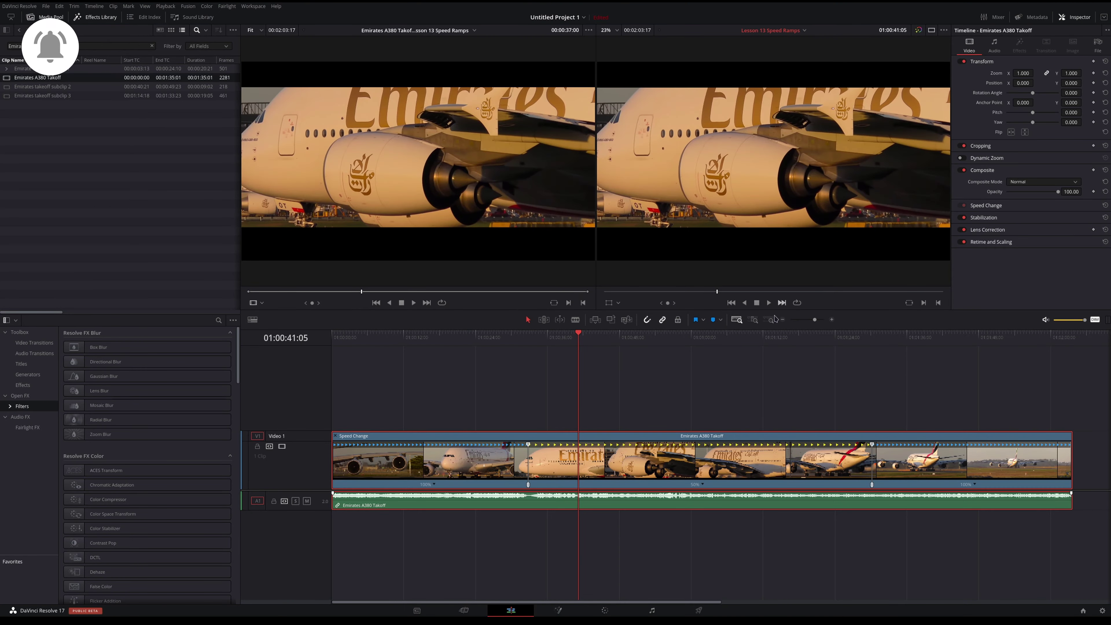
# Drag the speed point to raise the clip's middle segment to 48%
pyautogui.moveTo(873, 445); pyautogui.dragTo(924, 445)
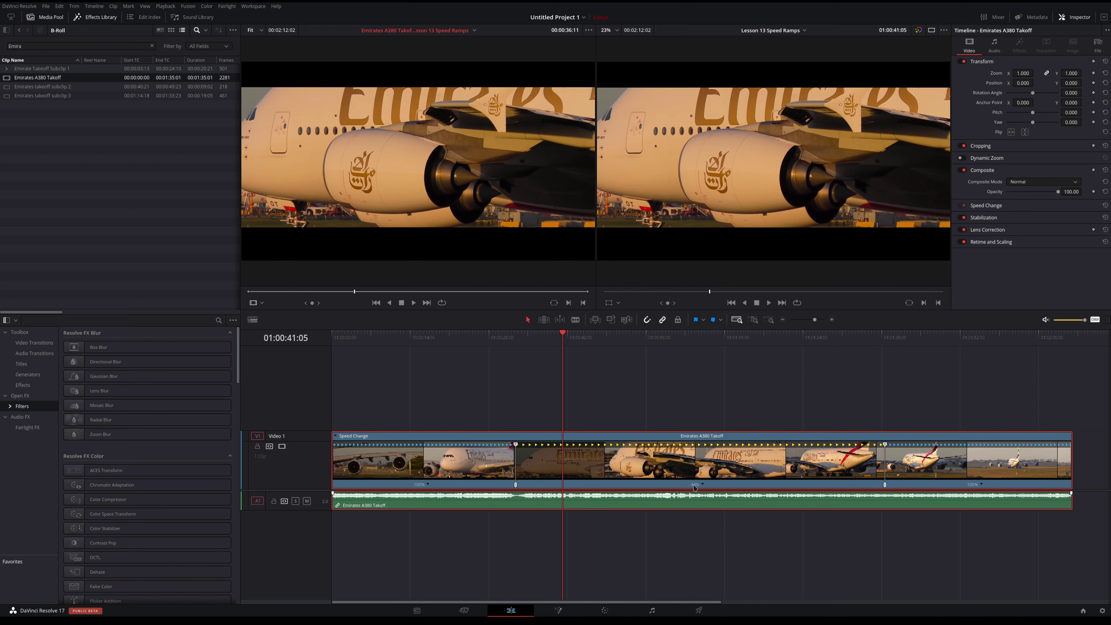
pyautogui.moveTo(885, 447); pyautogui.dragTo(949, 454)
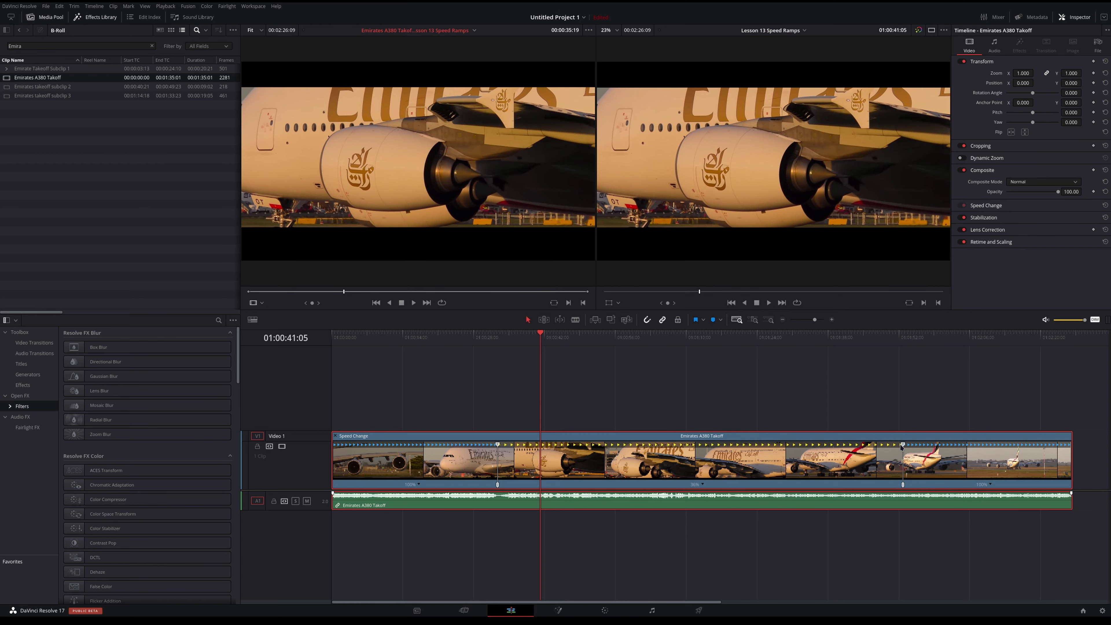
pyautogui.moveTo(903, 446); pyautogui.dragTo(801, 453)
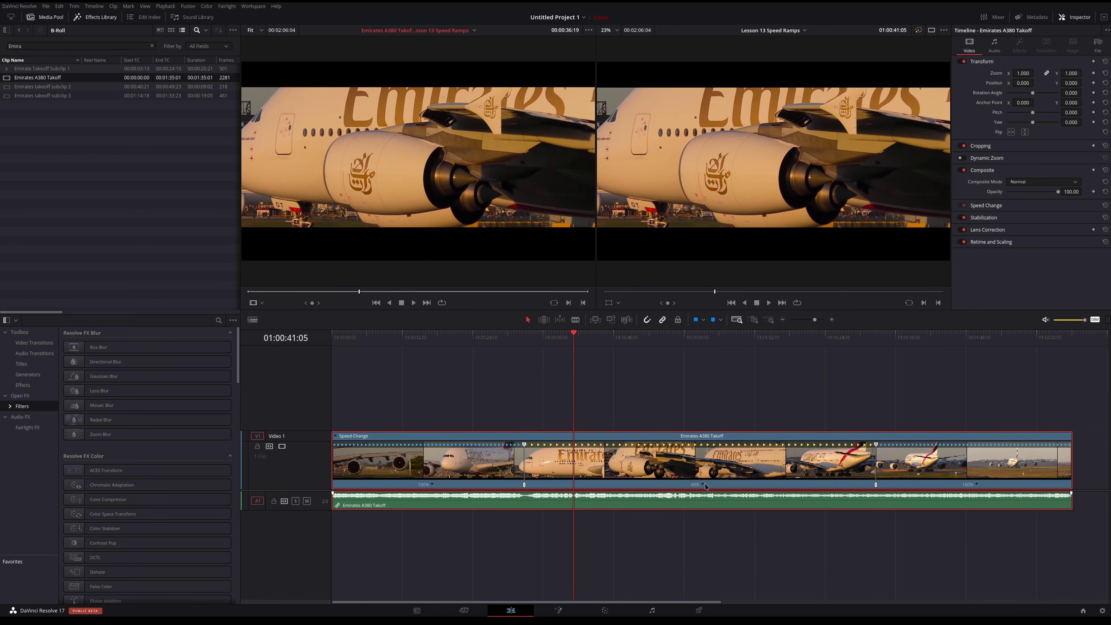
# Add a freeze frame inside the 48% segment and play back the ramp
pyautogui.click(705, 485)
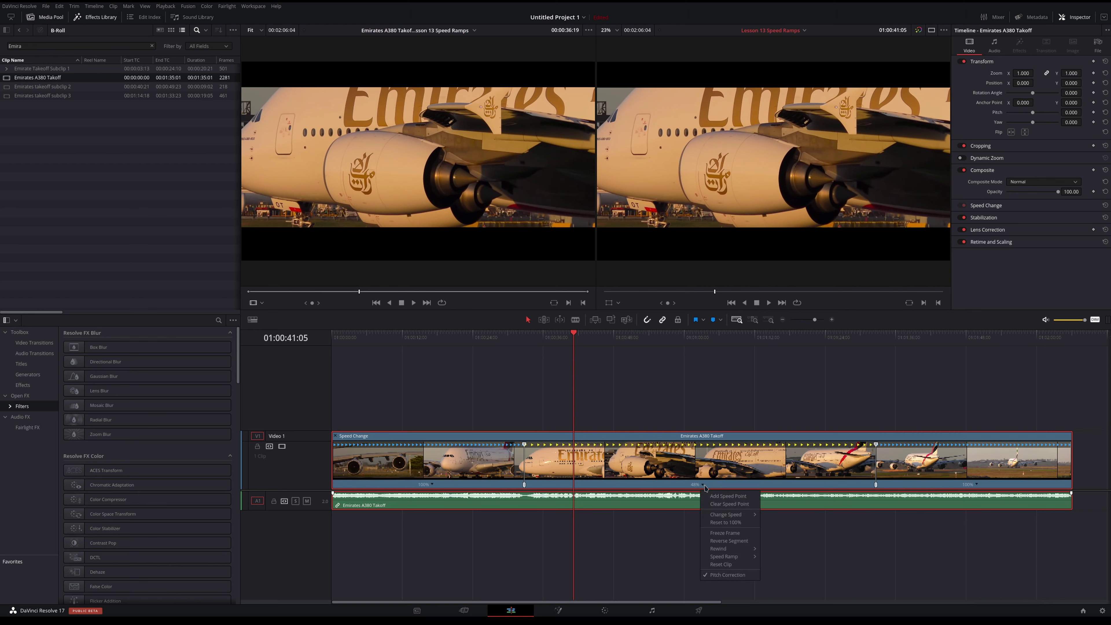
pyautogui.click(725, 533)
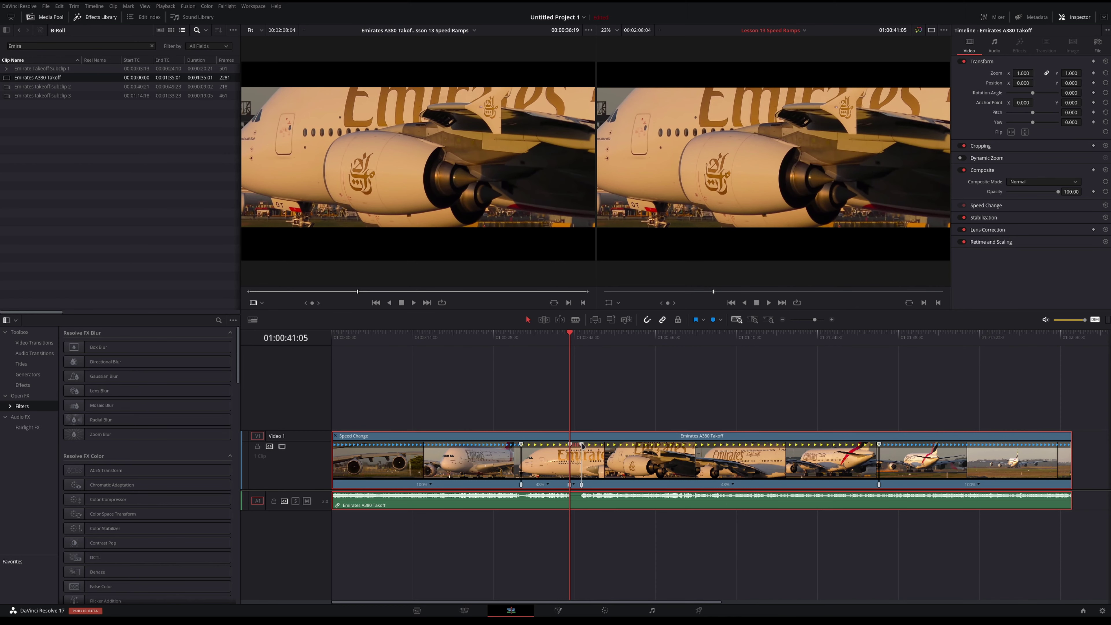
pyautogui.press('space')
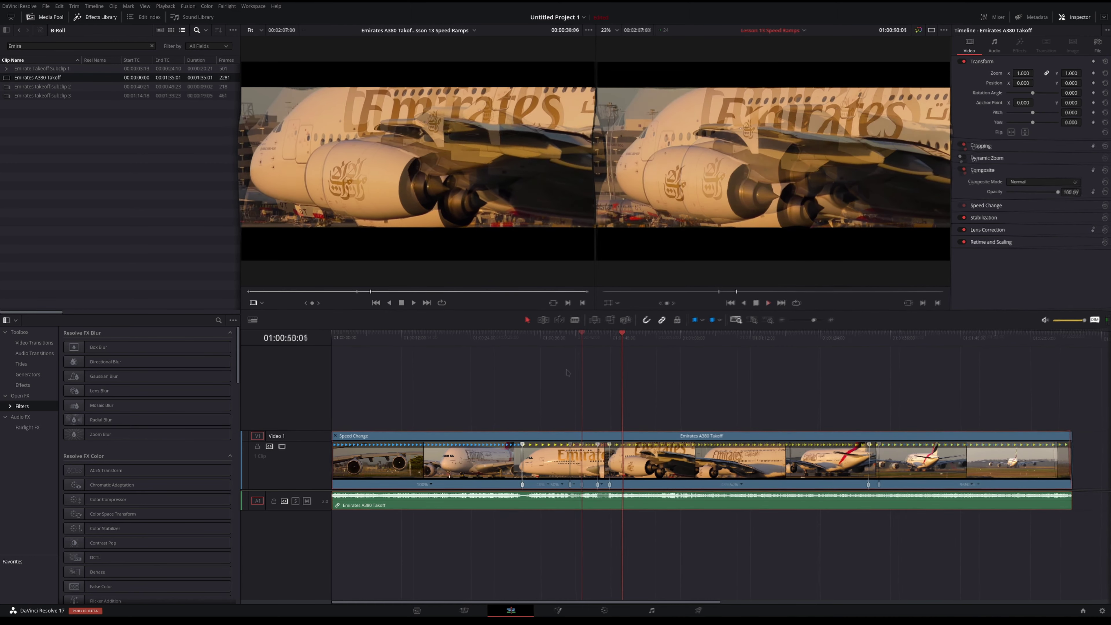
pyautogui.press('space')
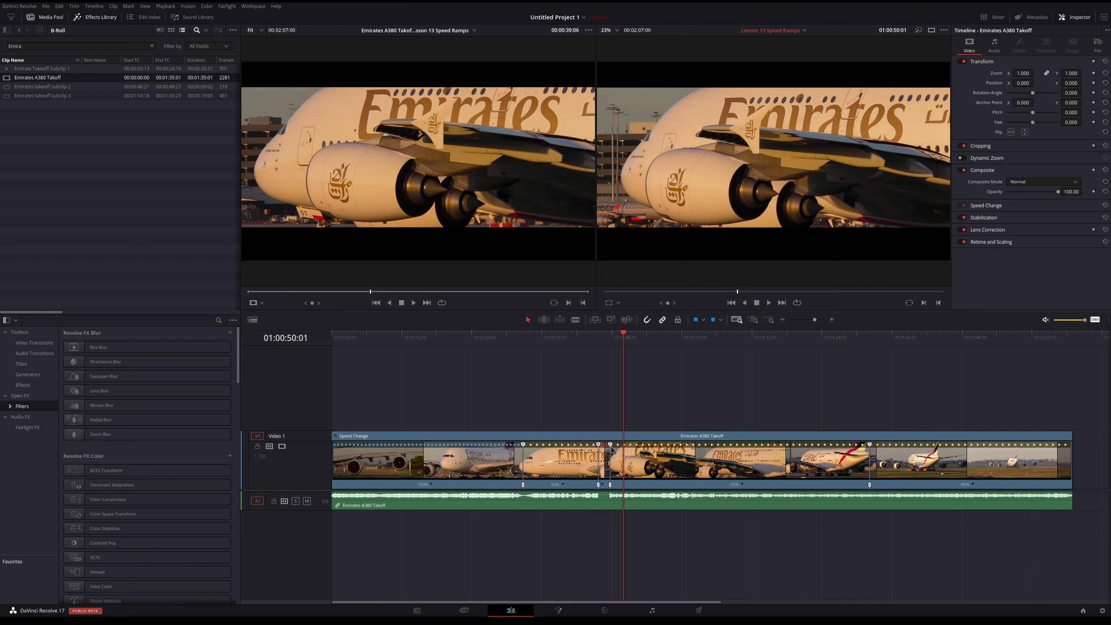
# Show the Retime Curve for the takeoff clip near the freeze frame
pyautogui.moveTo(601, 343); pyautogui.dragTo(620, 343)
pyautogui.rightClick(645, 480)
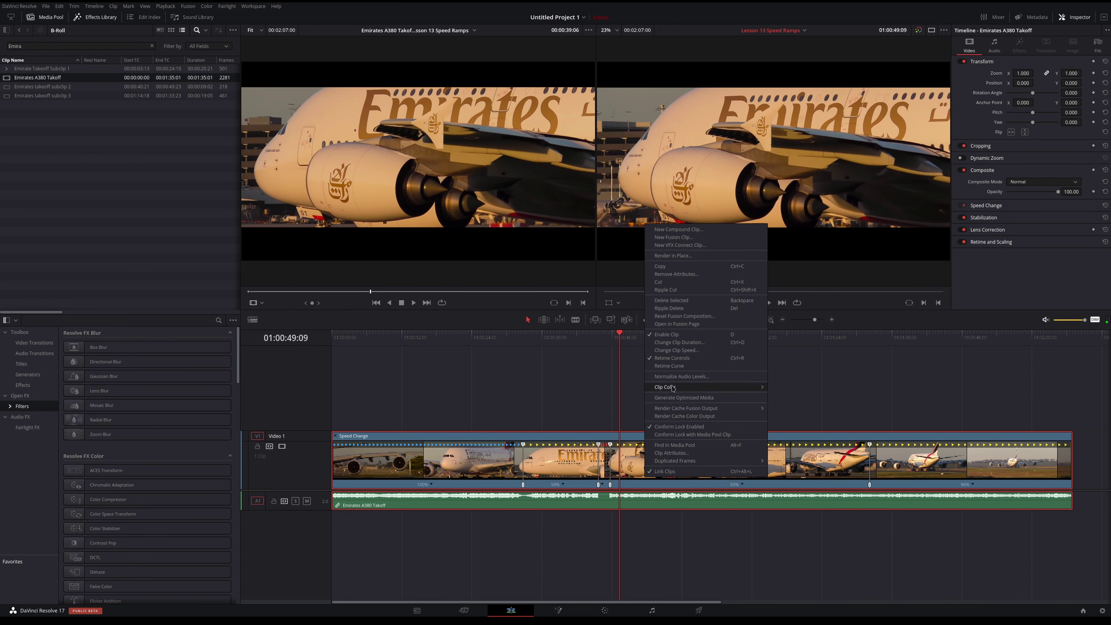
pyautogui.click(667, 369)
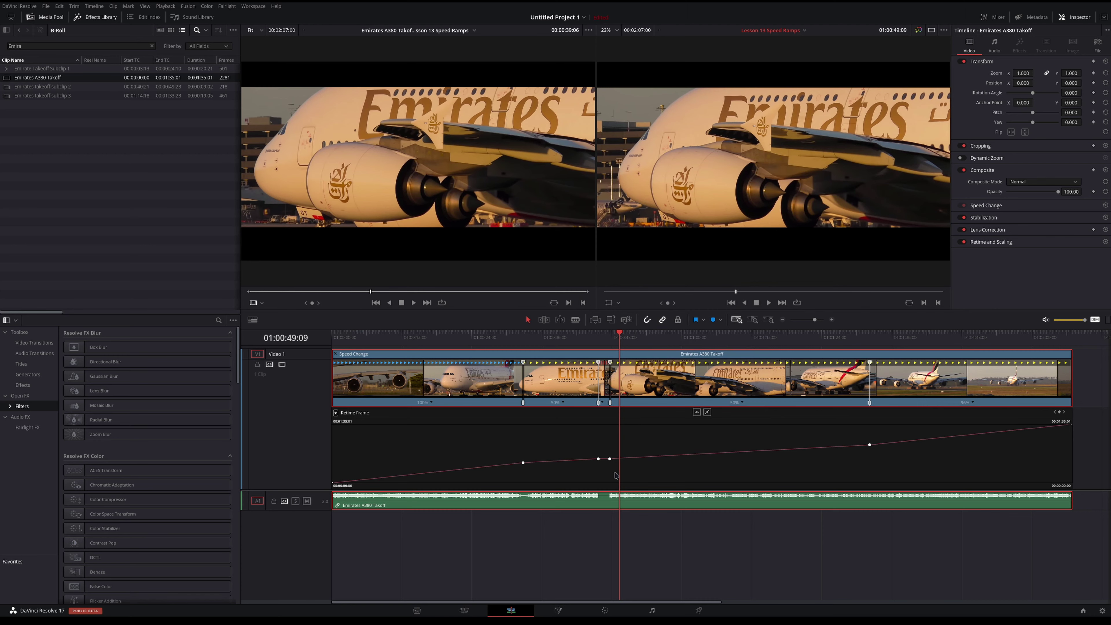
# Reshape the retime curve keyframes to smooth the speed ramp, reviewing playback
pyautogui.moveTo(611, 460); pyautogui.dragTo(613, 458)
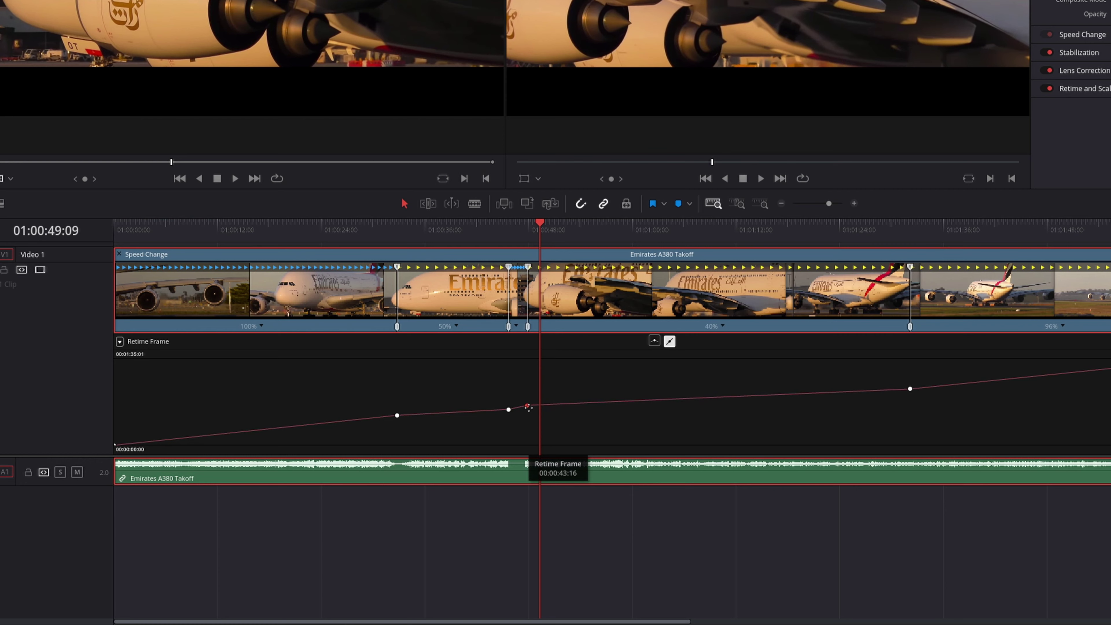
pyautogui.moveTo(528, 407); pyautogui.dragTo(520, 419)
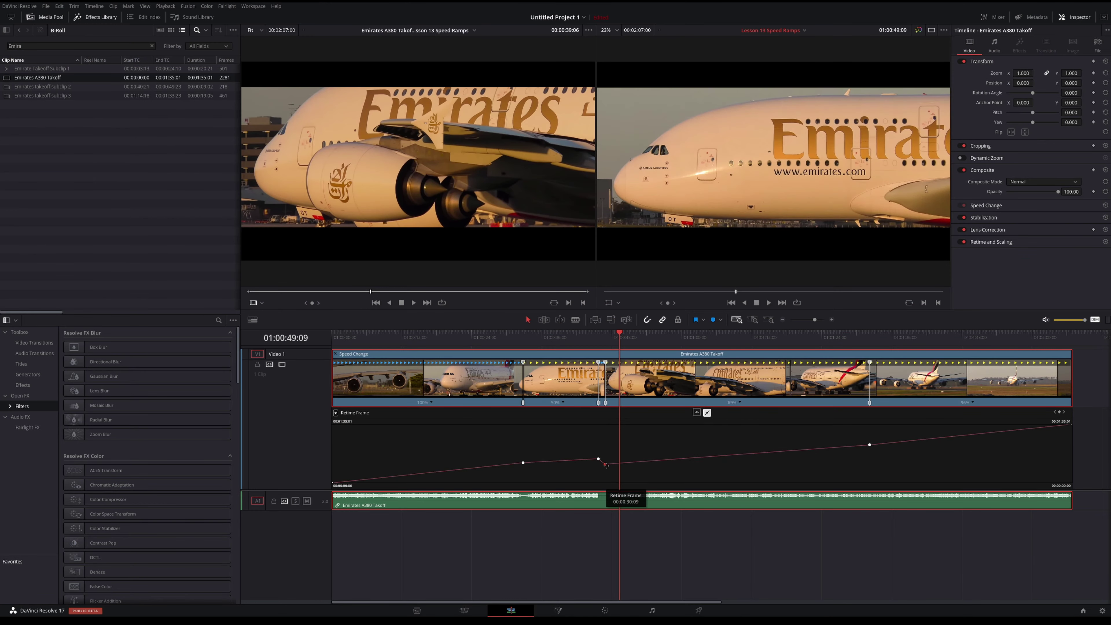
pyautogui.moveTo(606, 464); pyautogui.dragTo(606, 462)
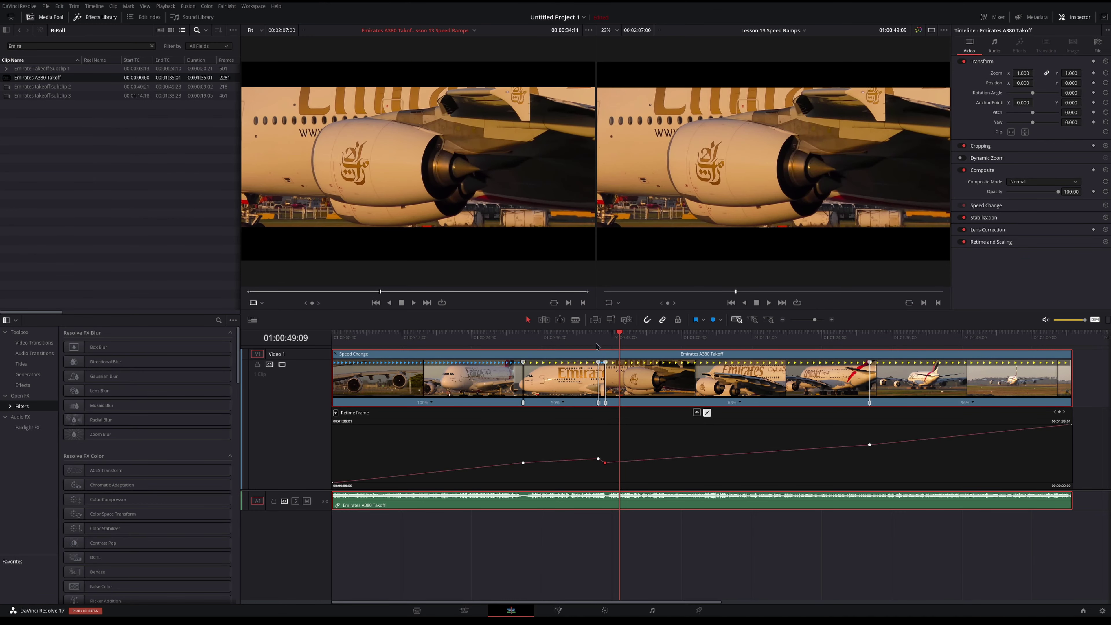
pyautogui.click(597, 346)
pyautogui.press('space')
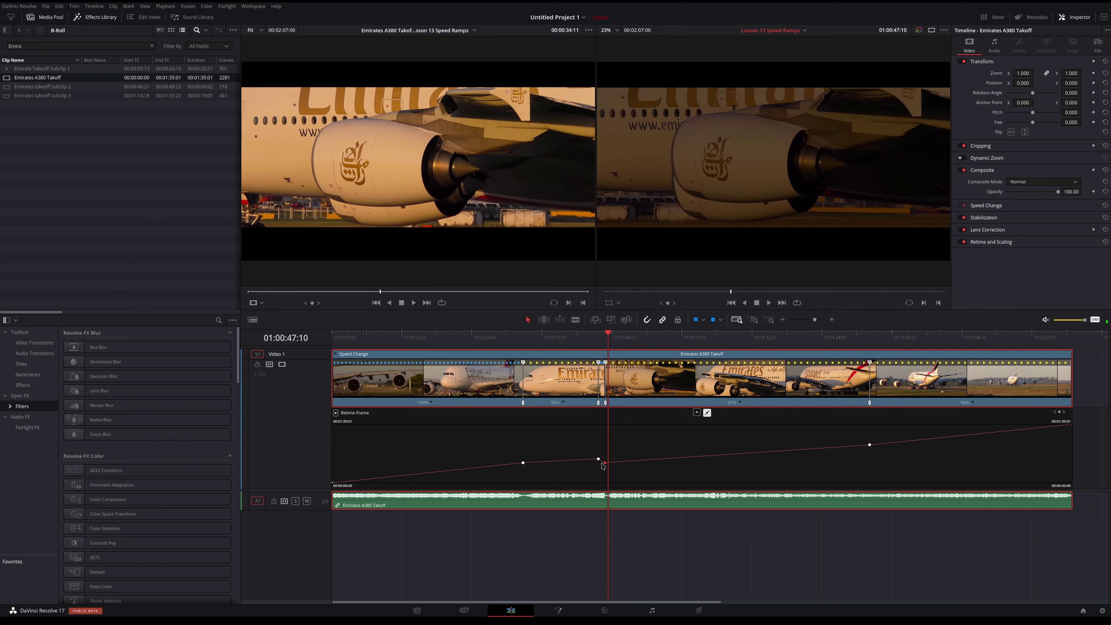
pyautogui.moveTo(603, 463); pyautogui.dragTo(603, 460)
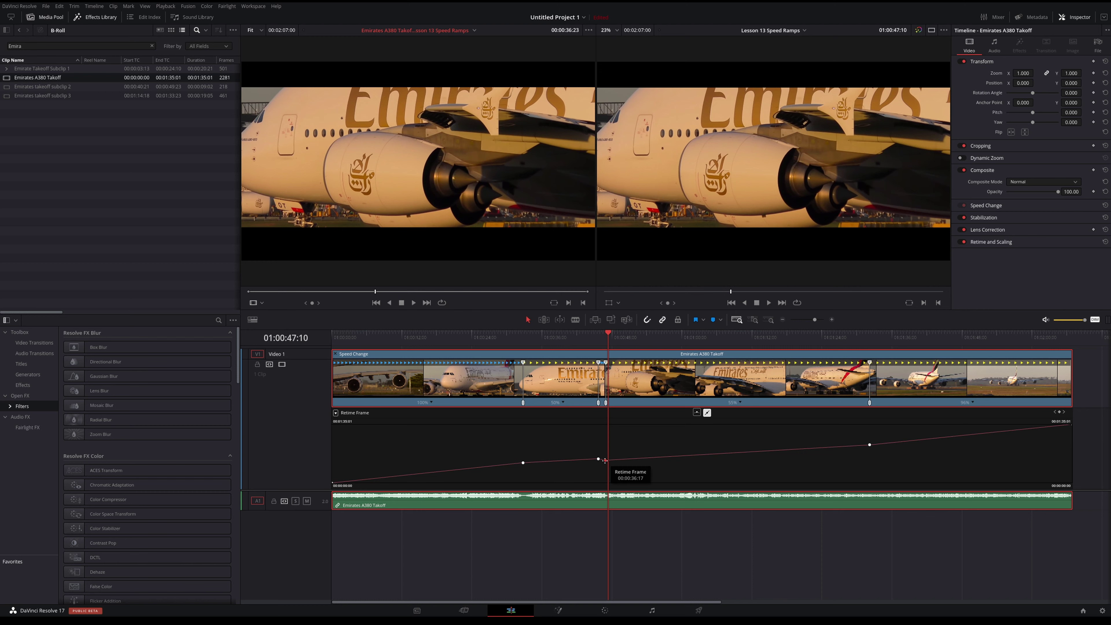
pyautogui.moveTo(605, 461)
pyautogui.mouseDown()
pyautogui.moveTo(621, 459)
pyautogui.moveTo(605, 459)
pyautogui.mouseUp()
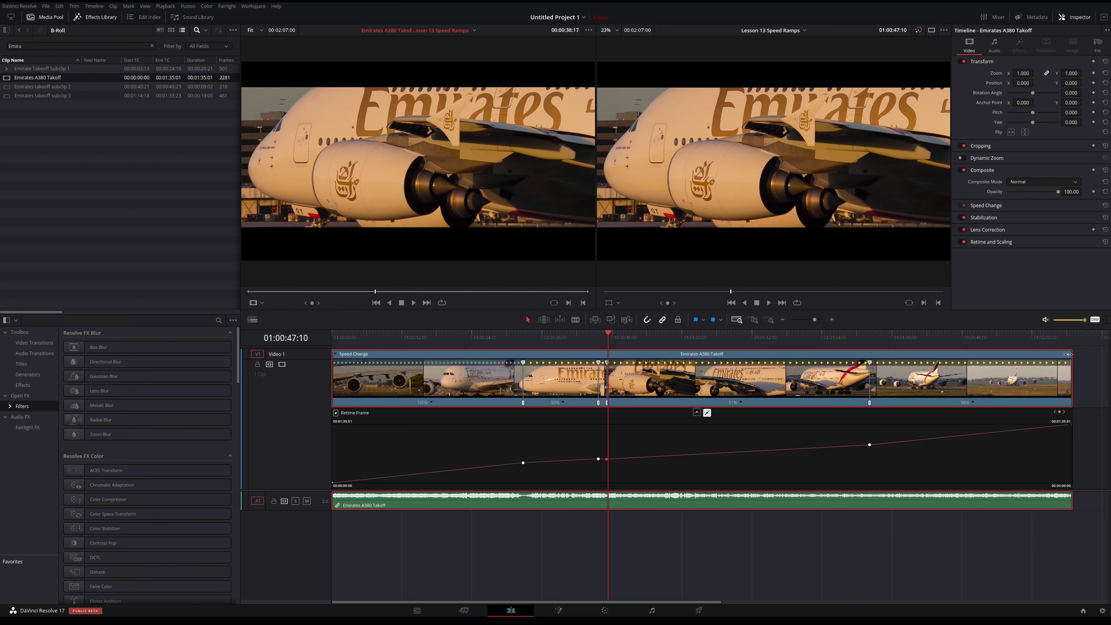
# Retime the clip's final segment with its end speed handle, moving it back toward normal speed
pyautogui.moveTo(1068, 354); pyautogui.dragTo(1007, 358)
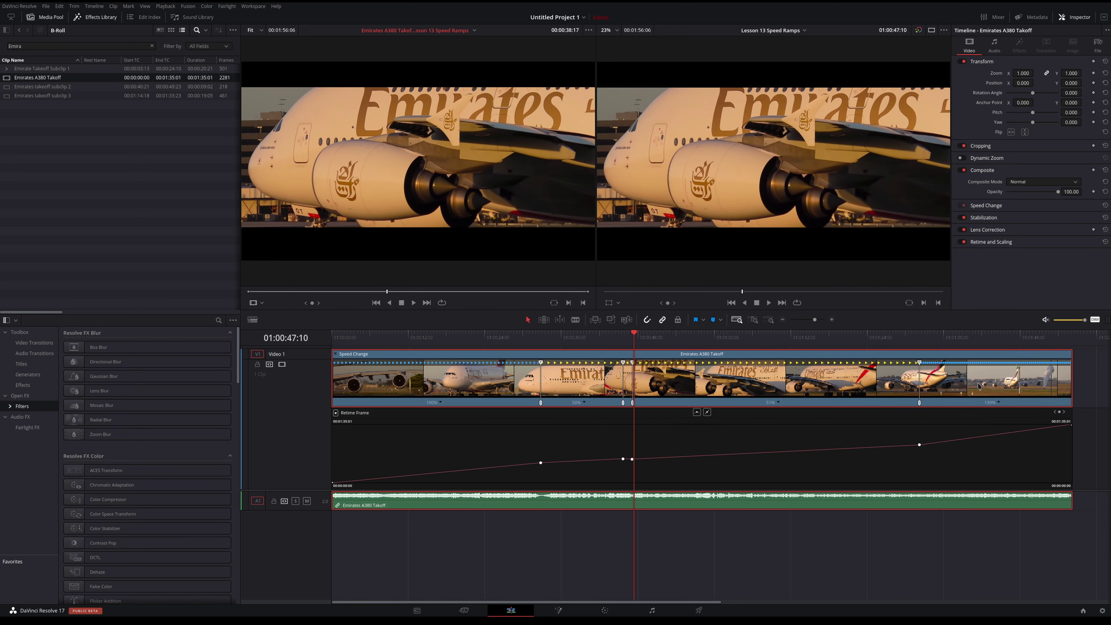
pyautogui.click(925, 348)
pyautogui.press('space')
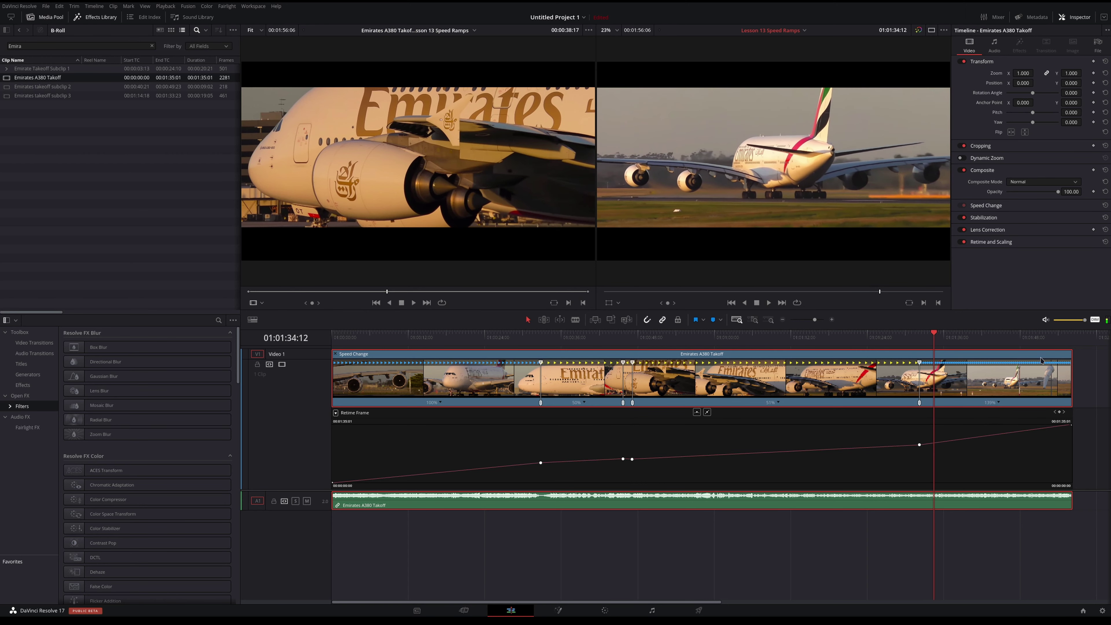
pyautogui.moveTo(1068, 354); pyautogui.dragTo(1110, 354)
# Play back the timeline to review the speed ramp
pyautogui.click(1069, 356)
pyautogui.press('space')
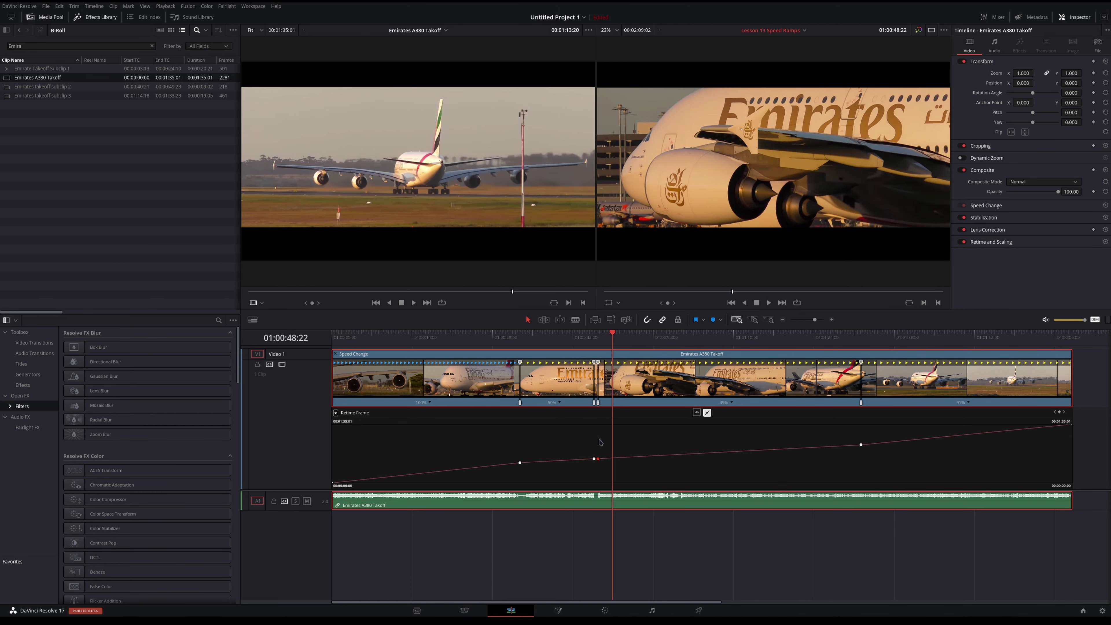
pyautogui.press('space')
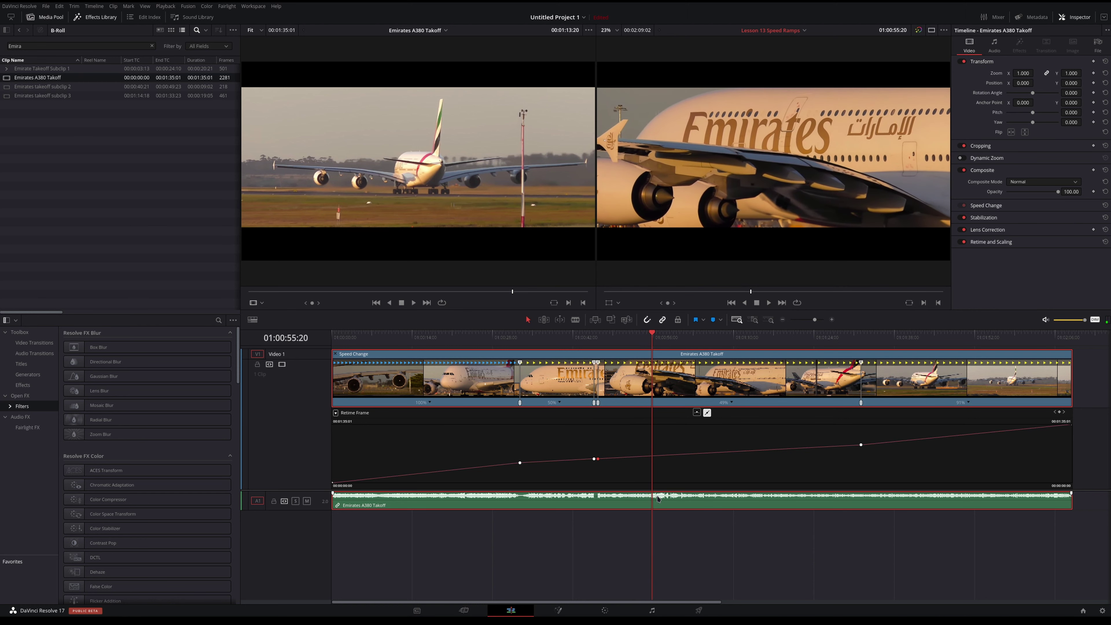
# Drag the takeoff clip's audio-only source onto new track A2 and play to compare
pyautogui.click(59, 79)
pyautogui.click(399, 180)
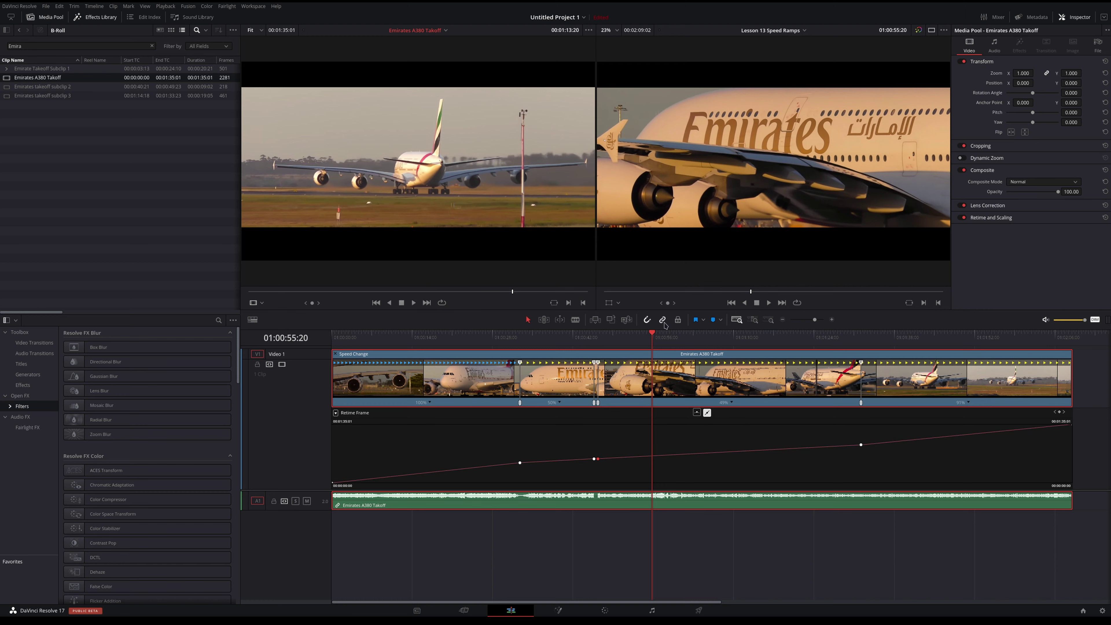
pyautogui.click(619, 395)
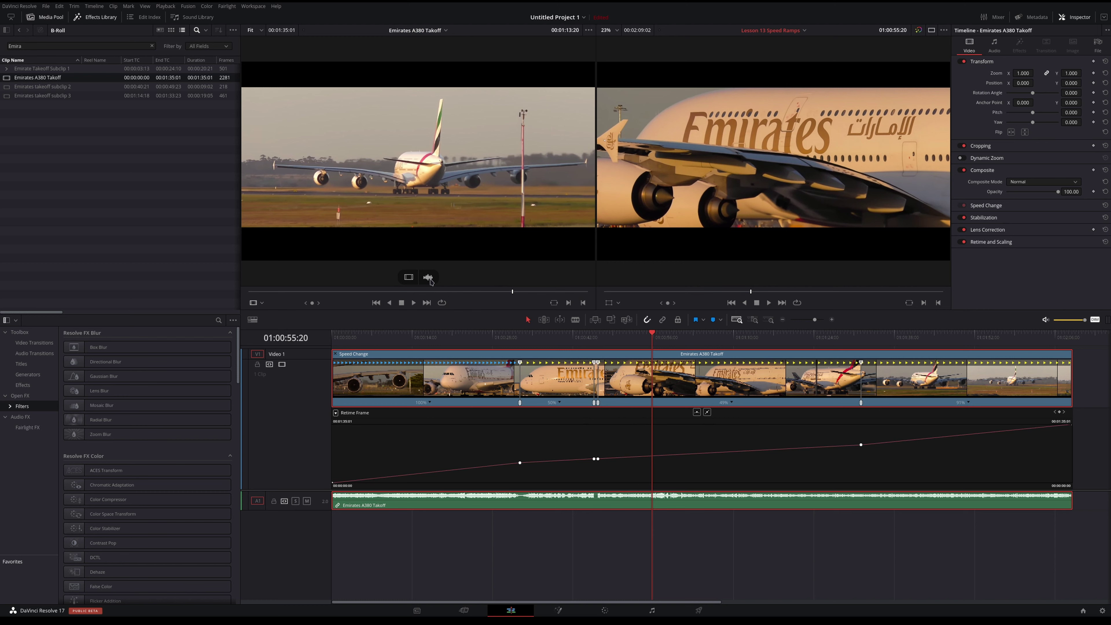
pyautogui.moveTo(431, 282); pyautogui.dragTo(339, 525)
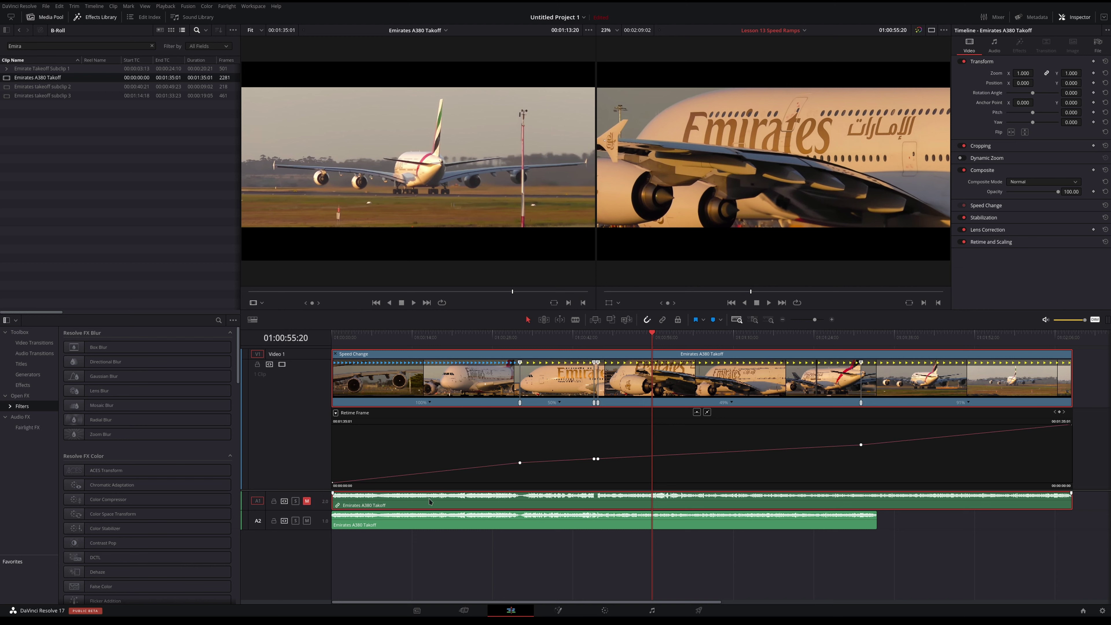
pyautogui.click(638, 338)
pyautogui.press('space')
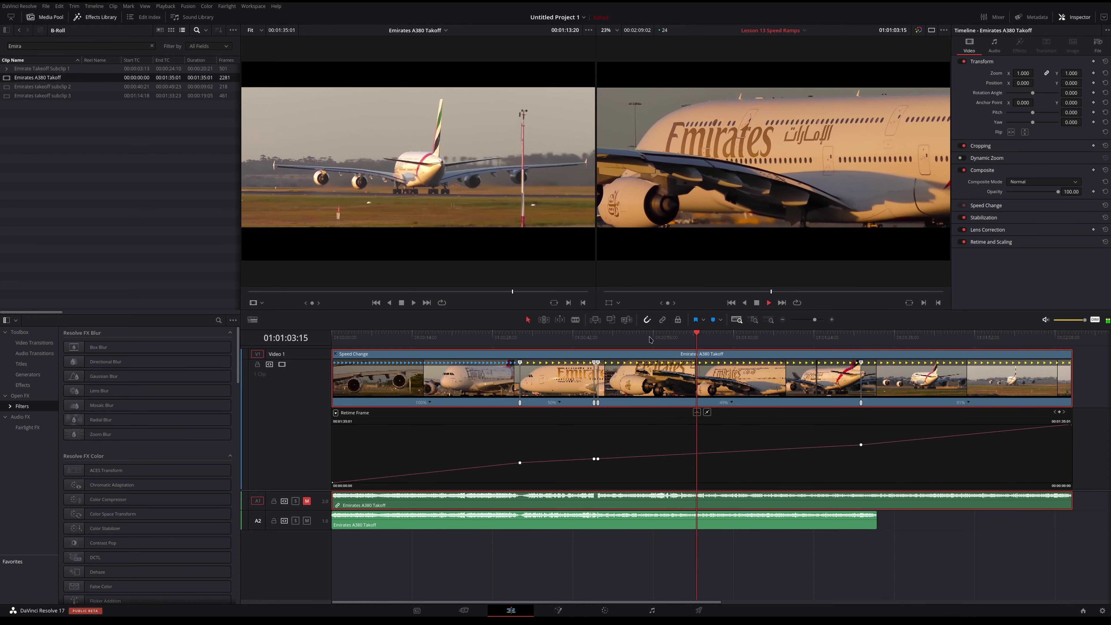
pyautogui.press('space')
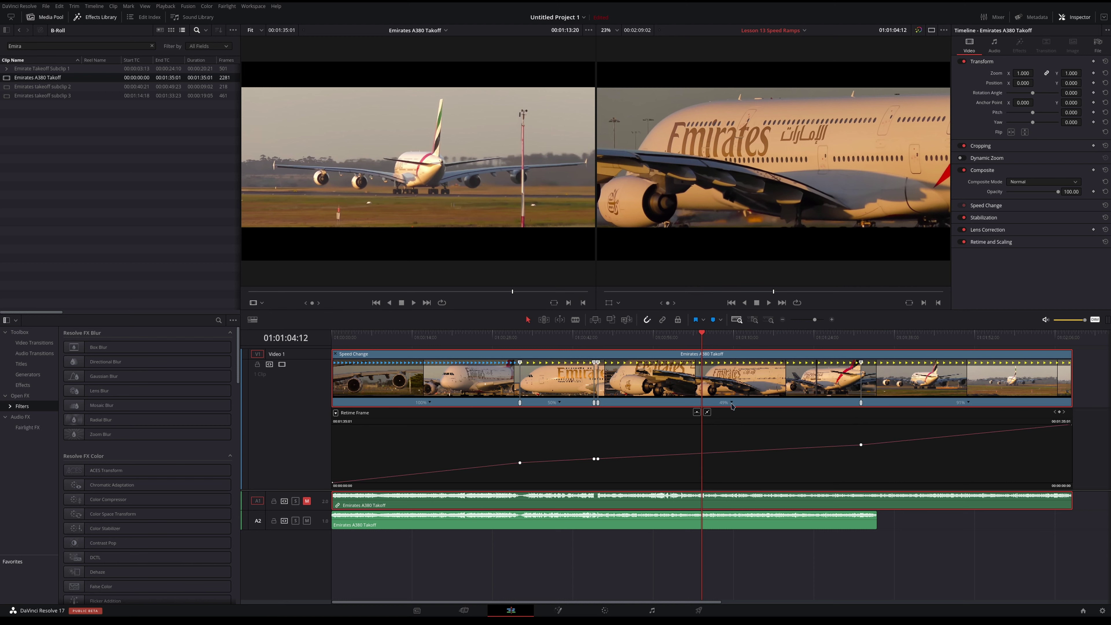
# Reset the takeoff clip to normal 100% speed with Reset Clip
pyautogui.click(731, 403)
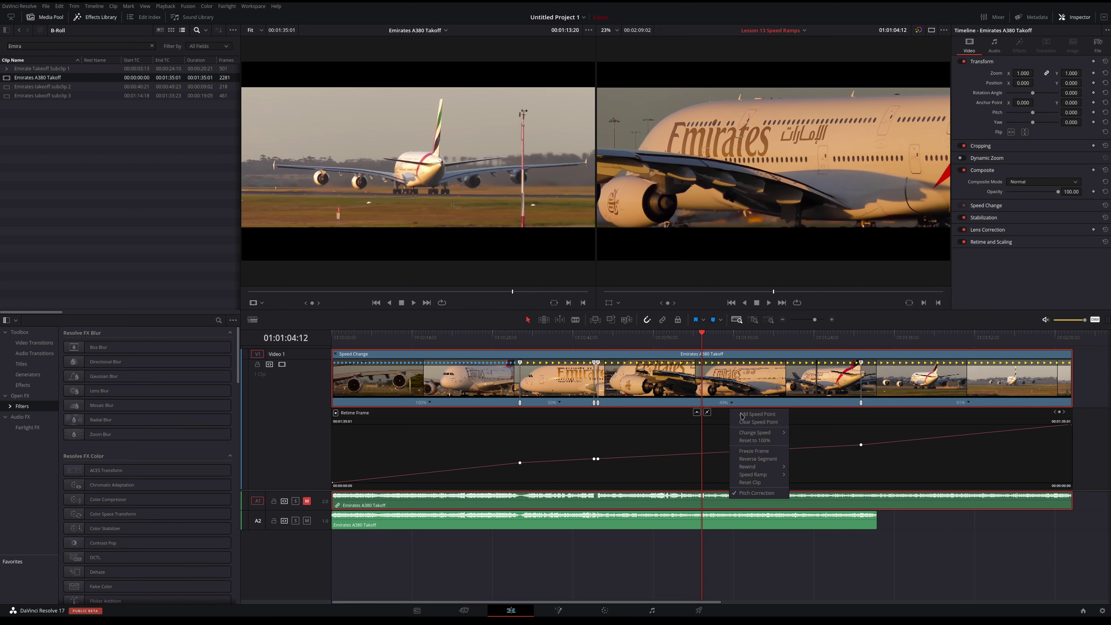
pyautogui.moveTo(752, 469)
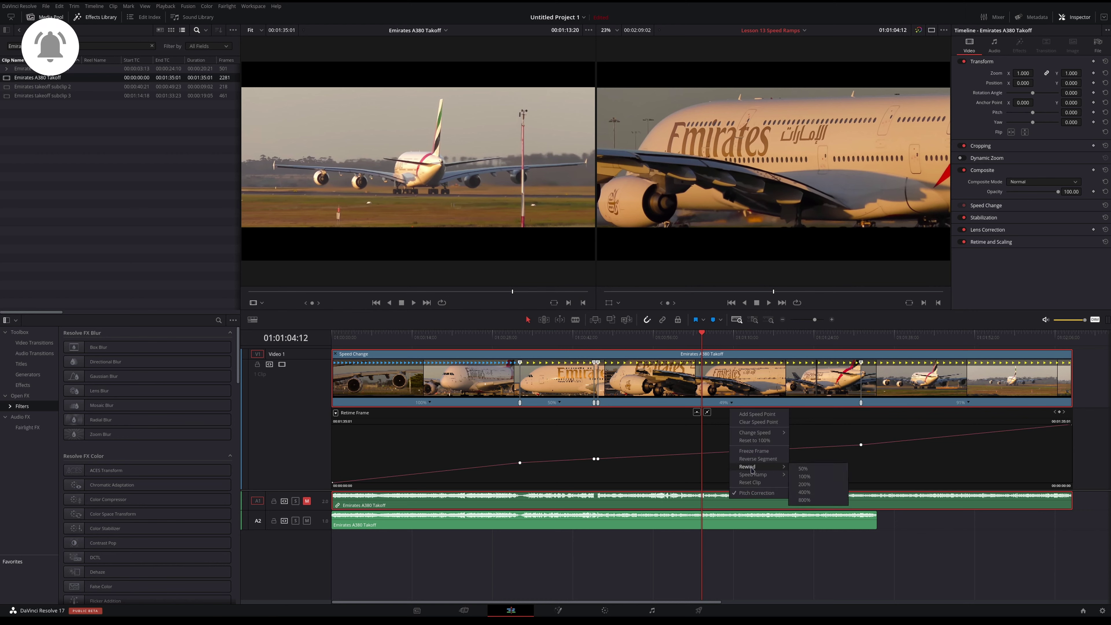
pyautogui.click(754, 482)
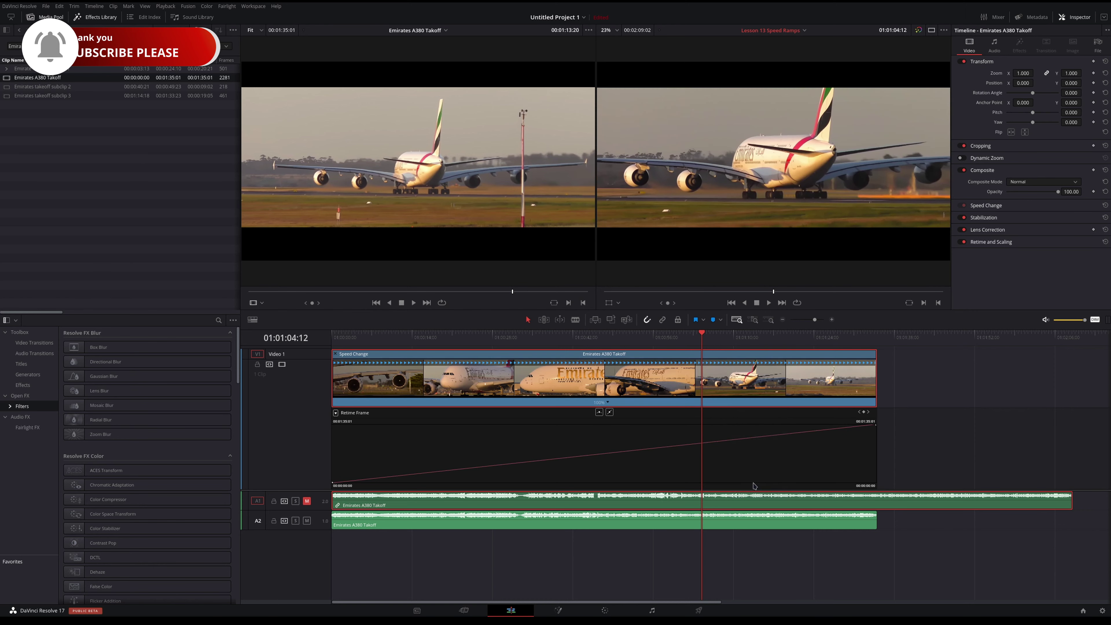
# Hide the clip's Retime Curve and Retime Controls
pyautogui.rightClick(682, 388)
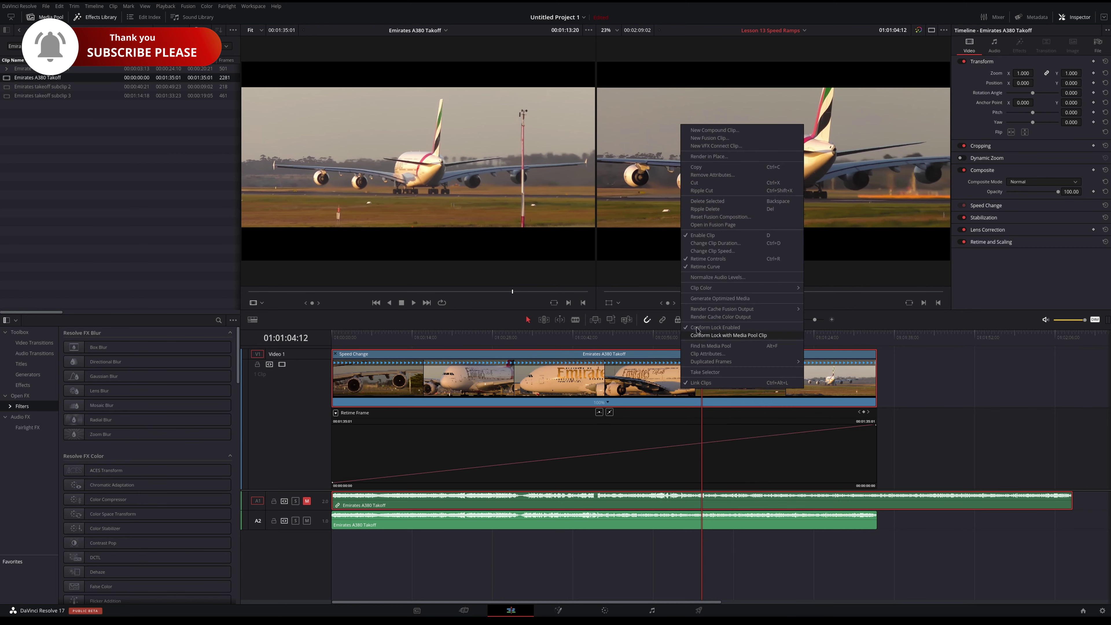
pyautogui.click(705, 267)
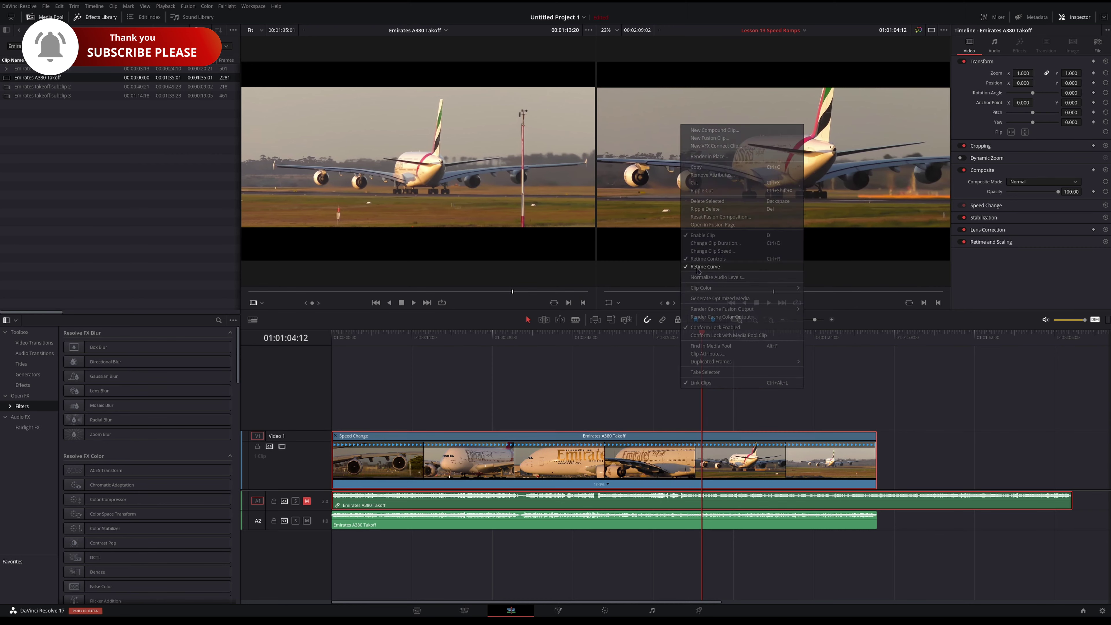
pyautogui.rightClick(666, 459)
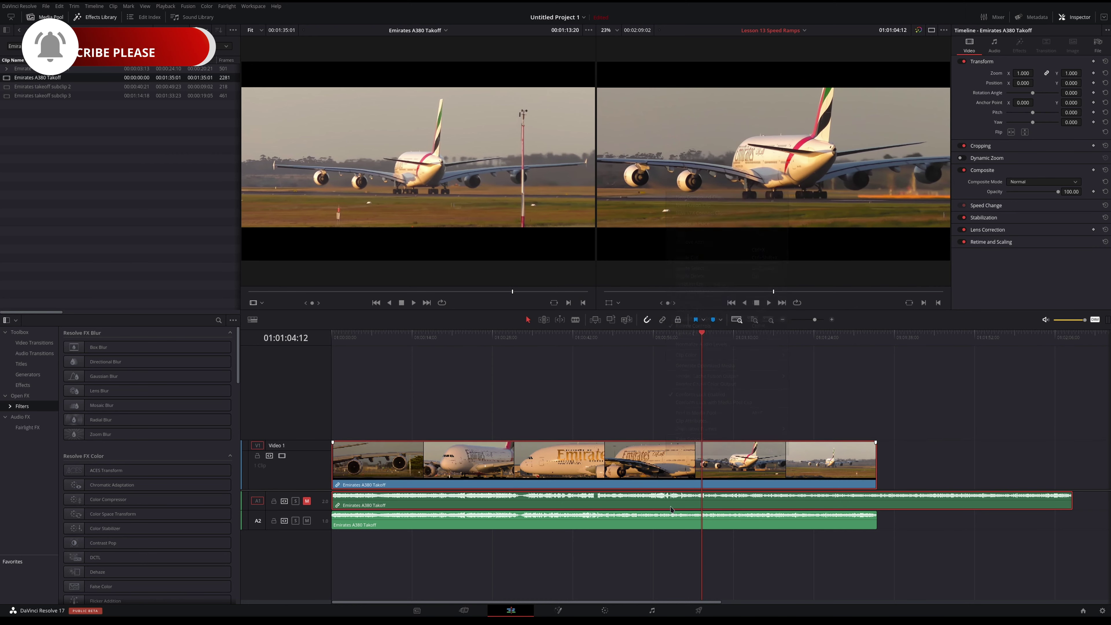